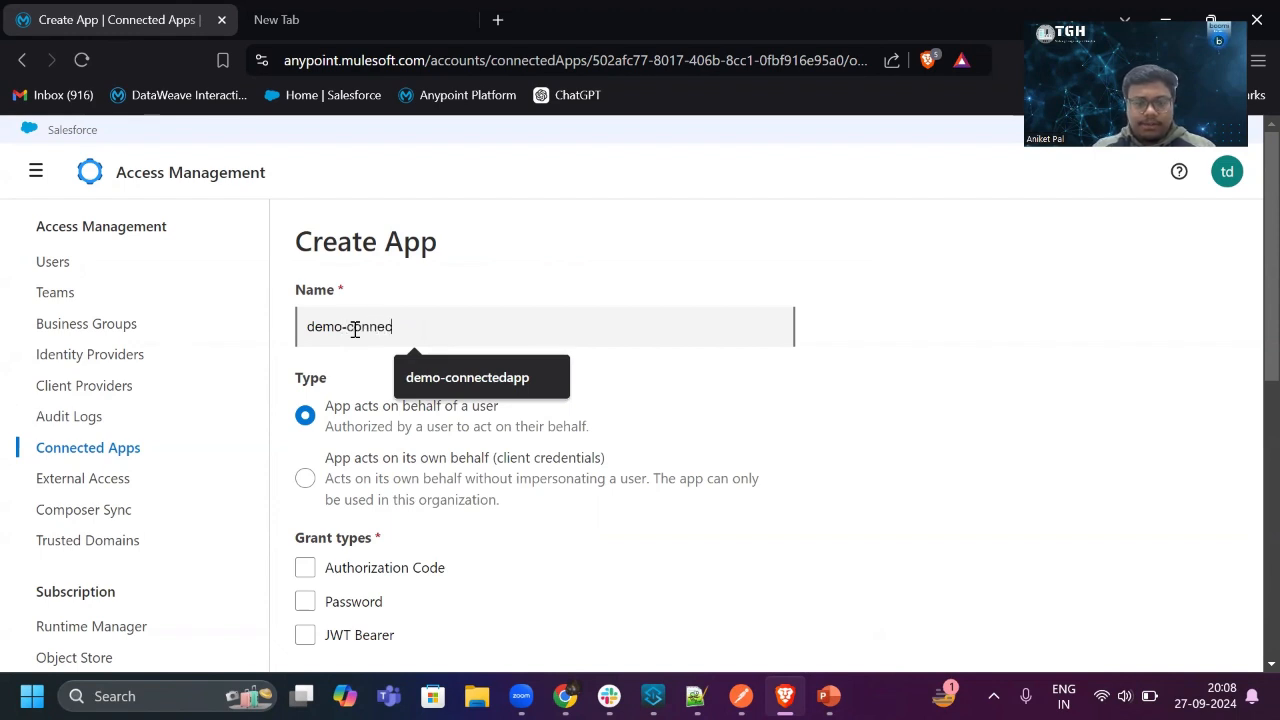
- Name the new app demo-connectedapp and set its type to App acts on its own behalf (client credentials)
text(dapp)
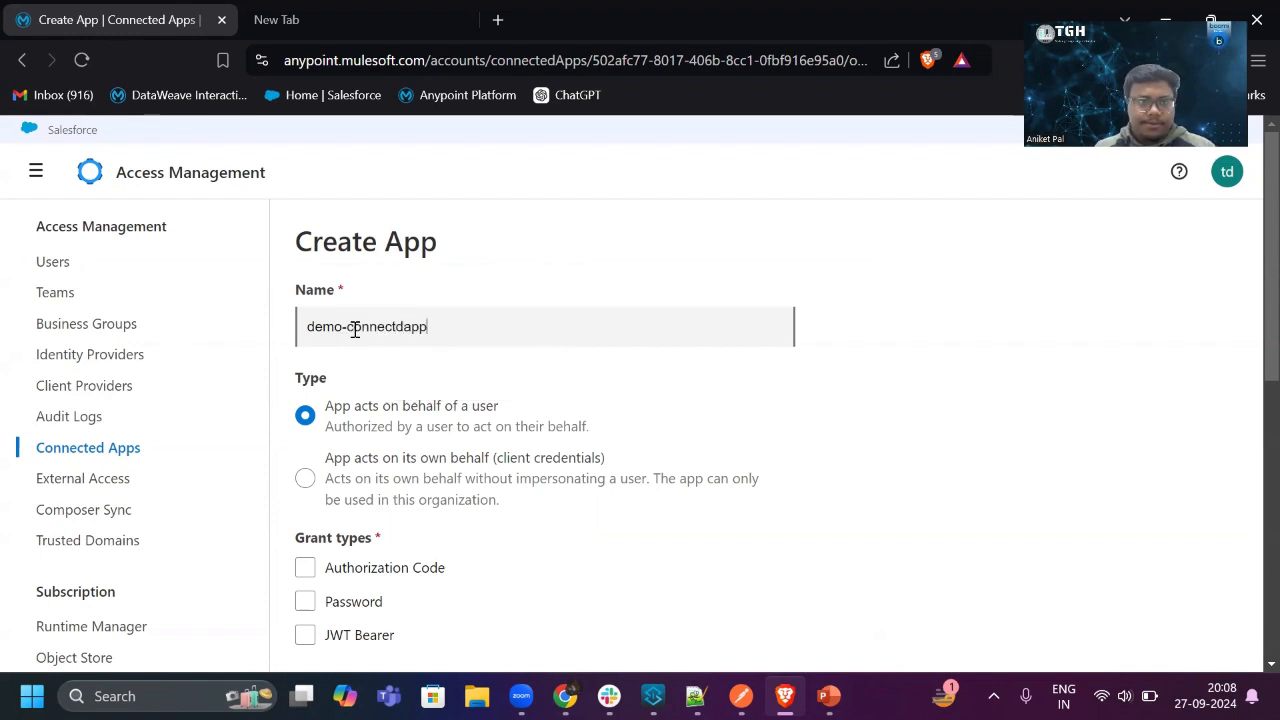
click(397, 327)
key(BackSpace)
text(e)
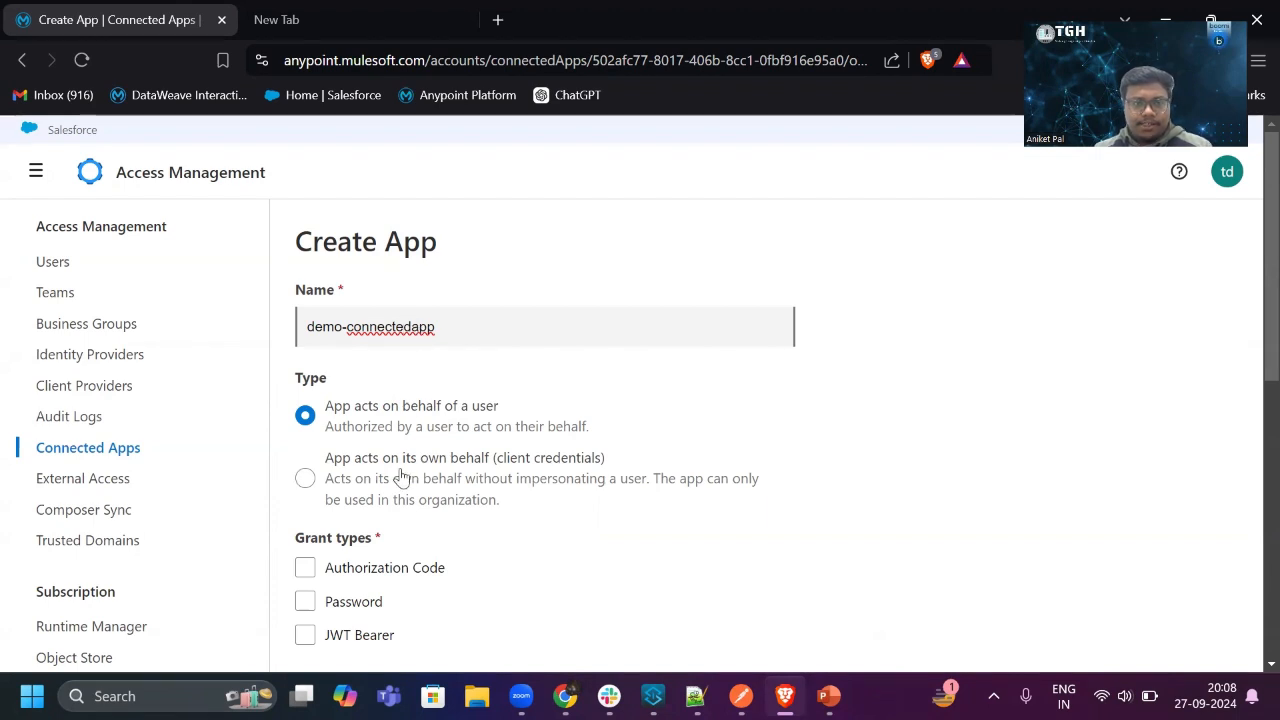
scroll(400, 478, down, 1)
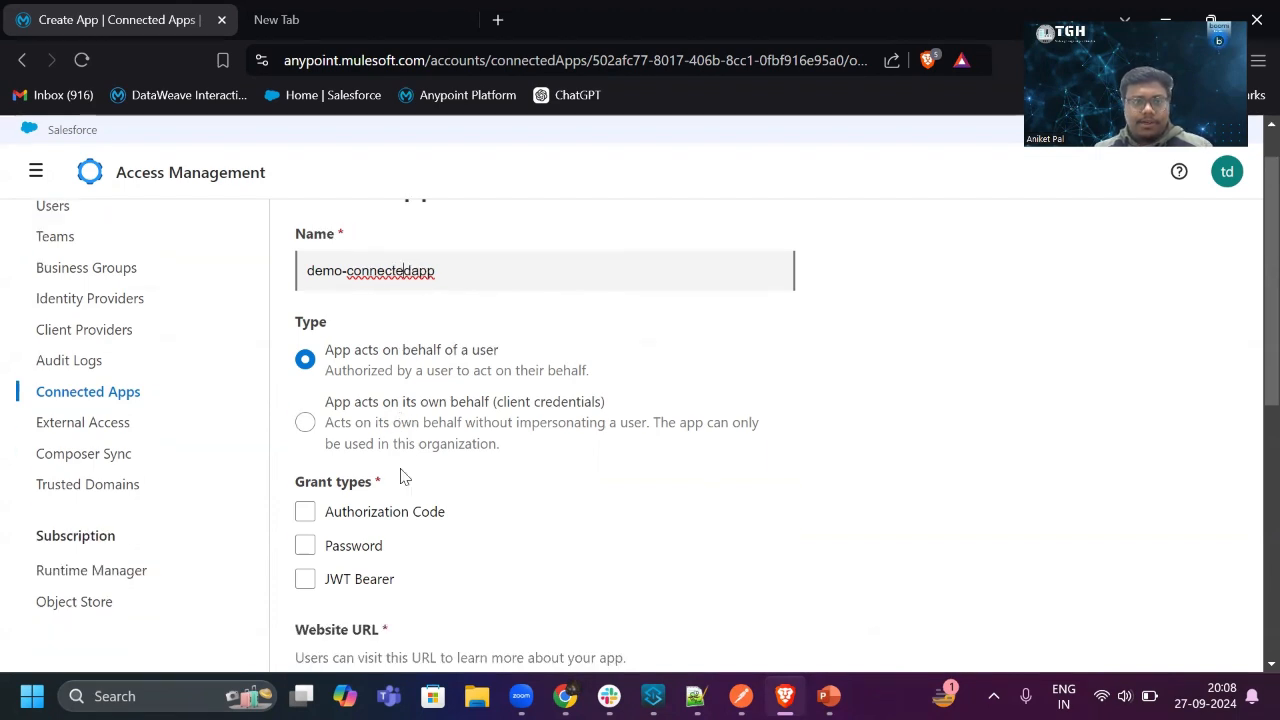
click(305, 419)
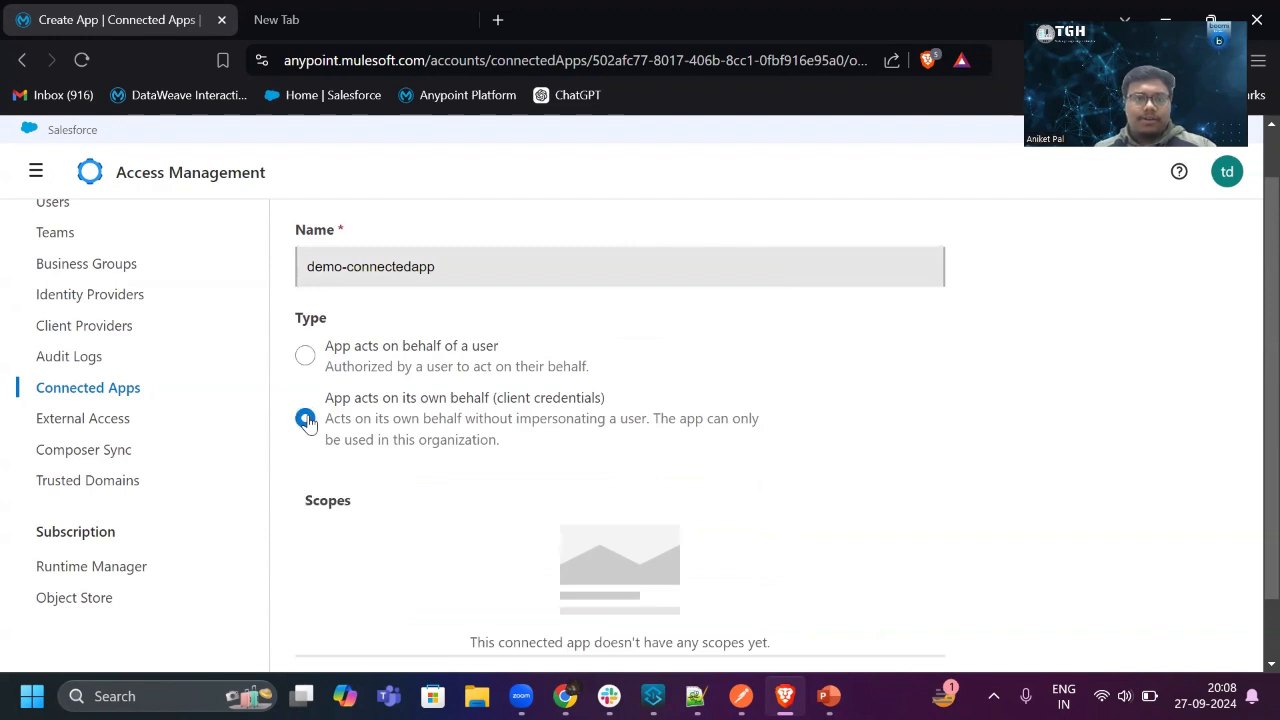
- Start adding scopes to the app, filter them by Runtime and choose the Create Applications scope
scroll(394, 426, down, 1)
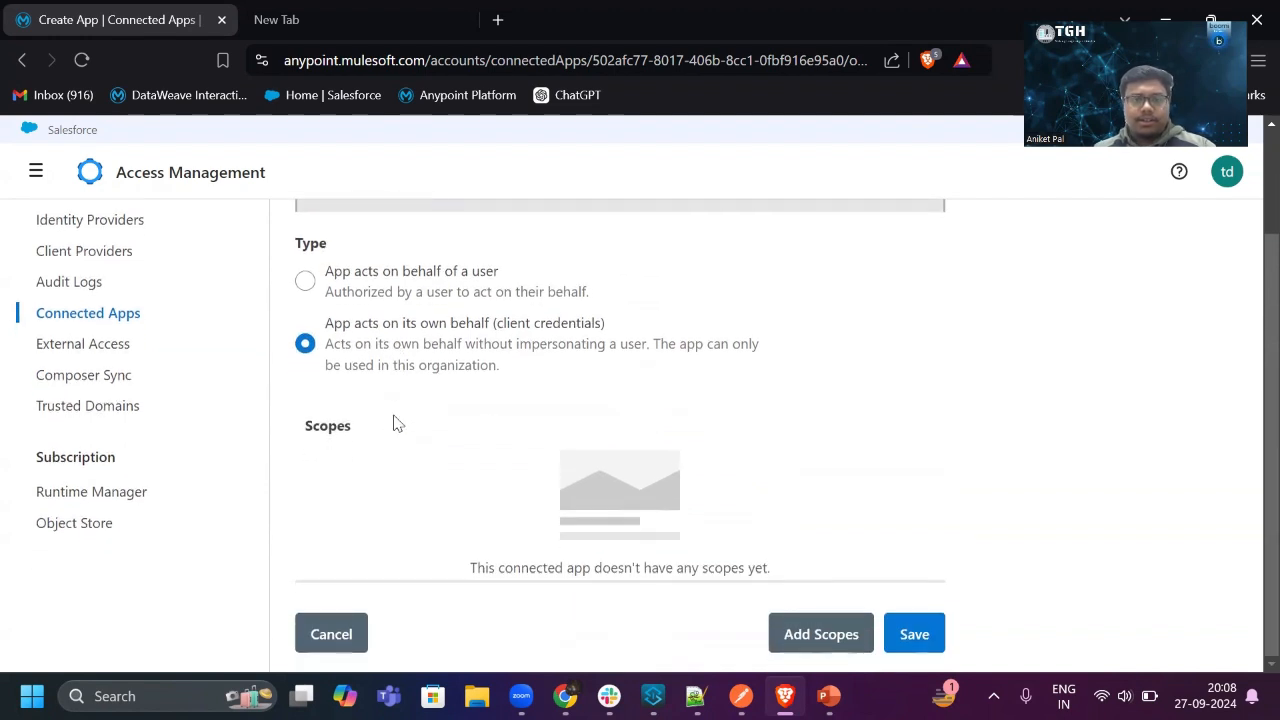
click(795, 632)
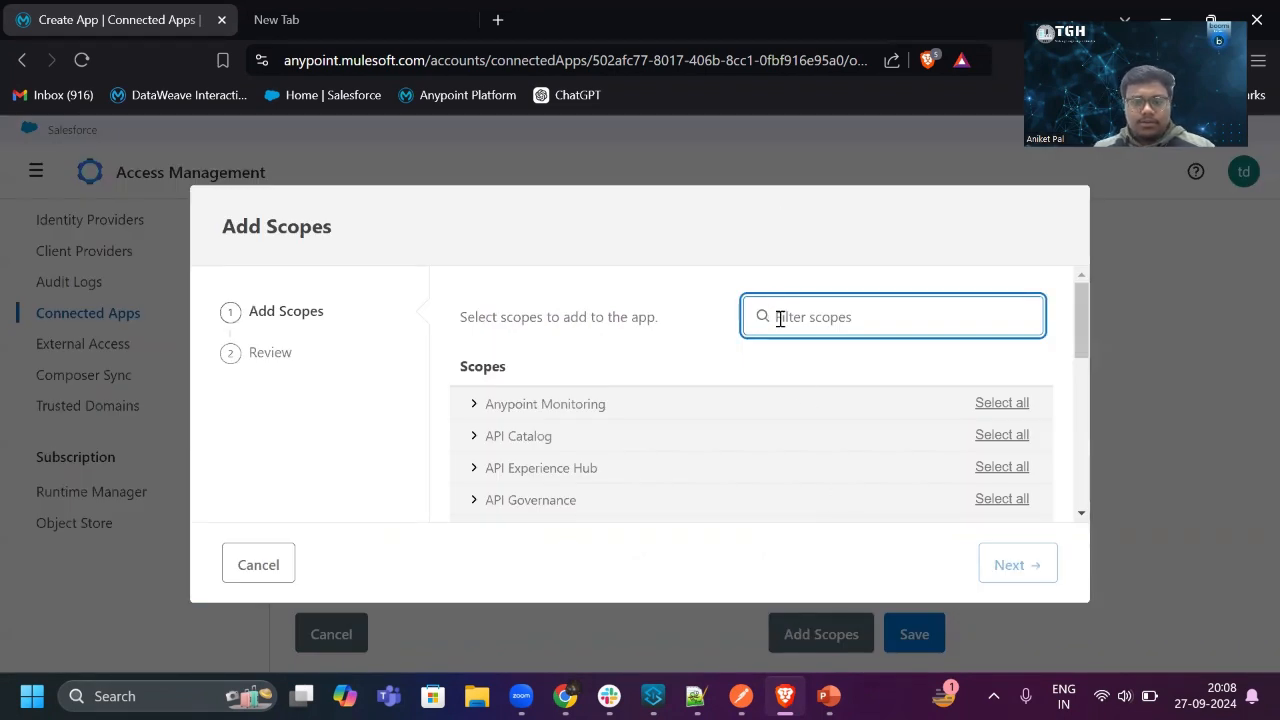
text(Runtime)
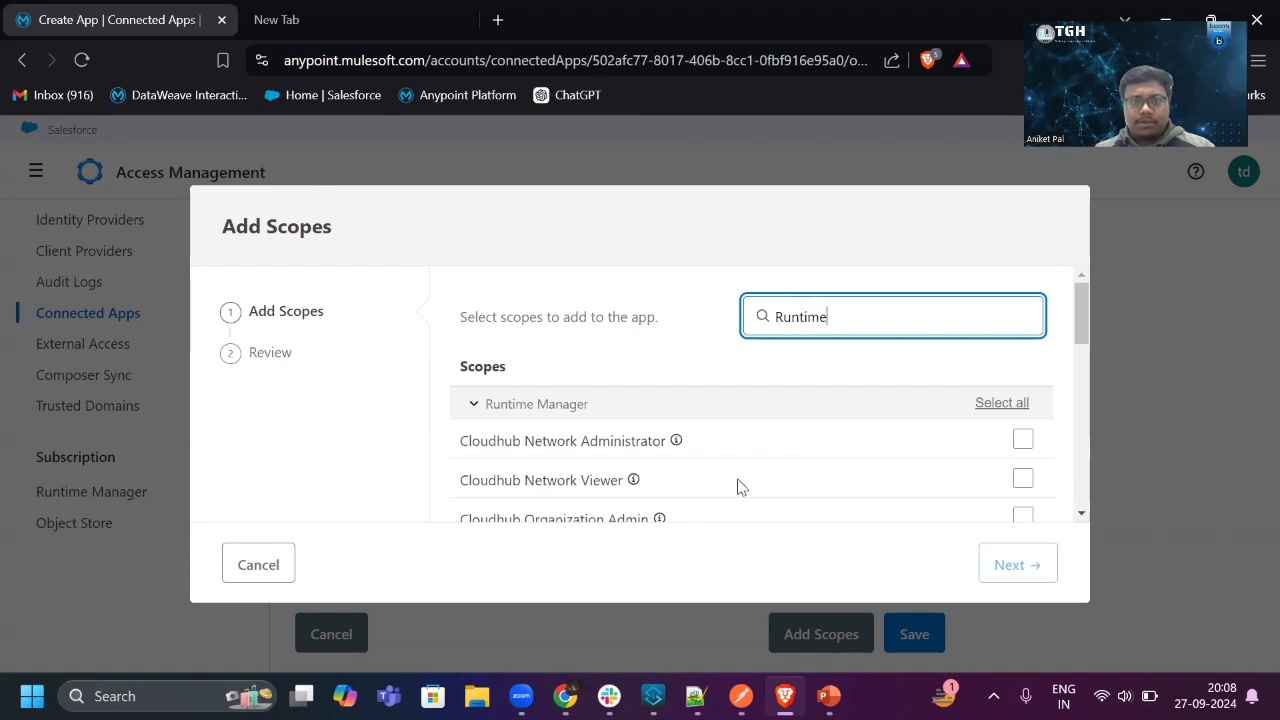
scroll(739, 487, down, 5)
scroll(739, 487, down, 3)
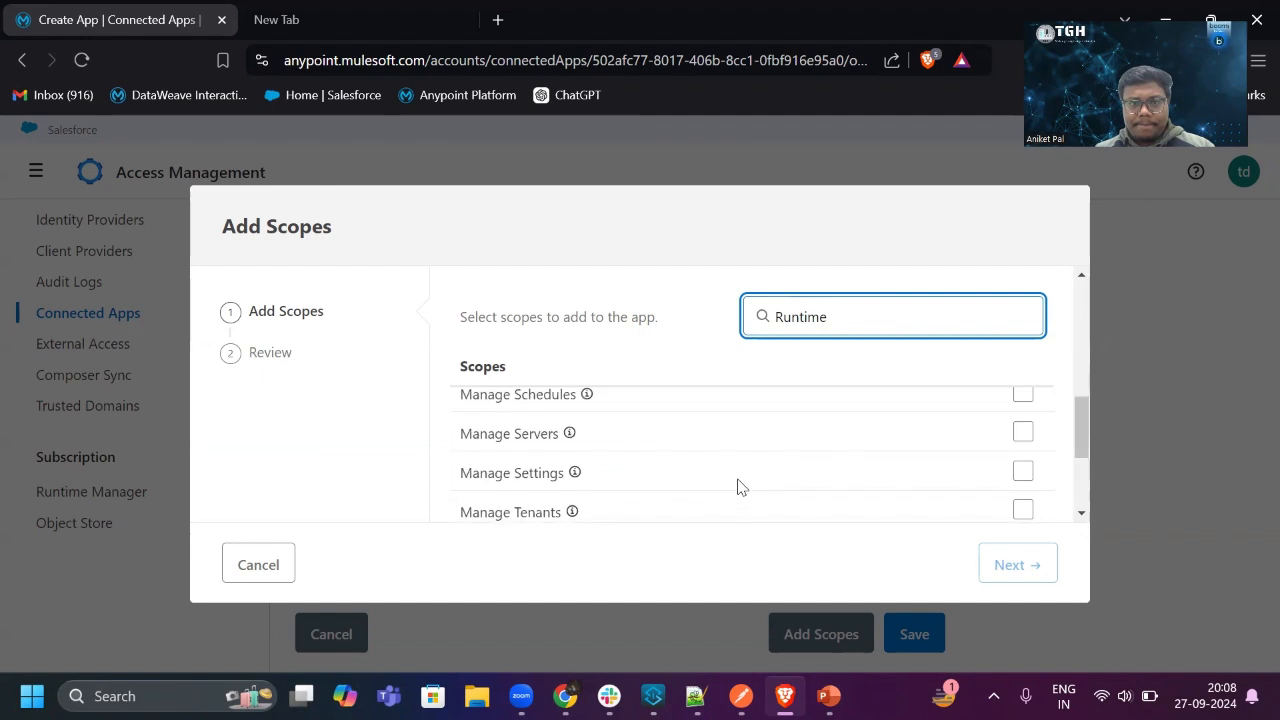
scroll(739, 487, up, 5)
scroll(739, 487, up, 4)
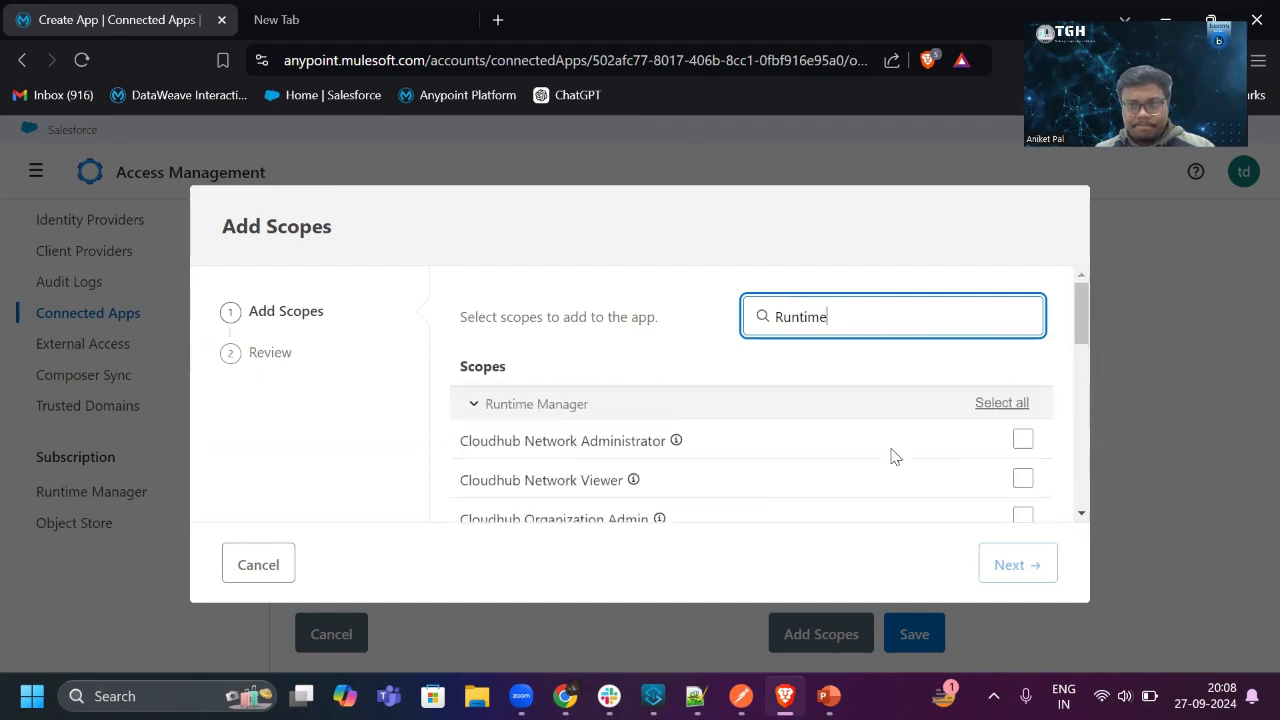
scroll(997, 415, down, 4)
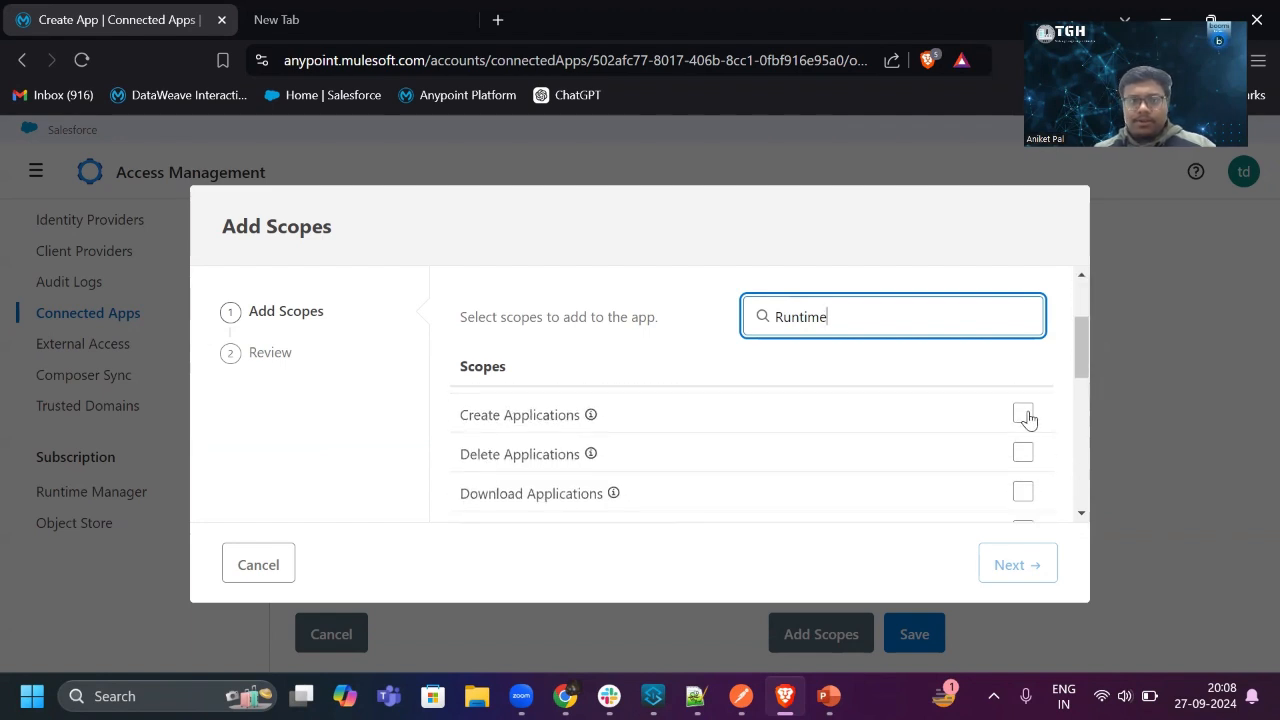
click(1024, 416)
click(1017, 566)
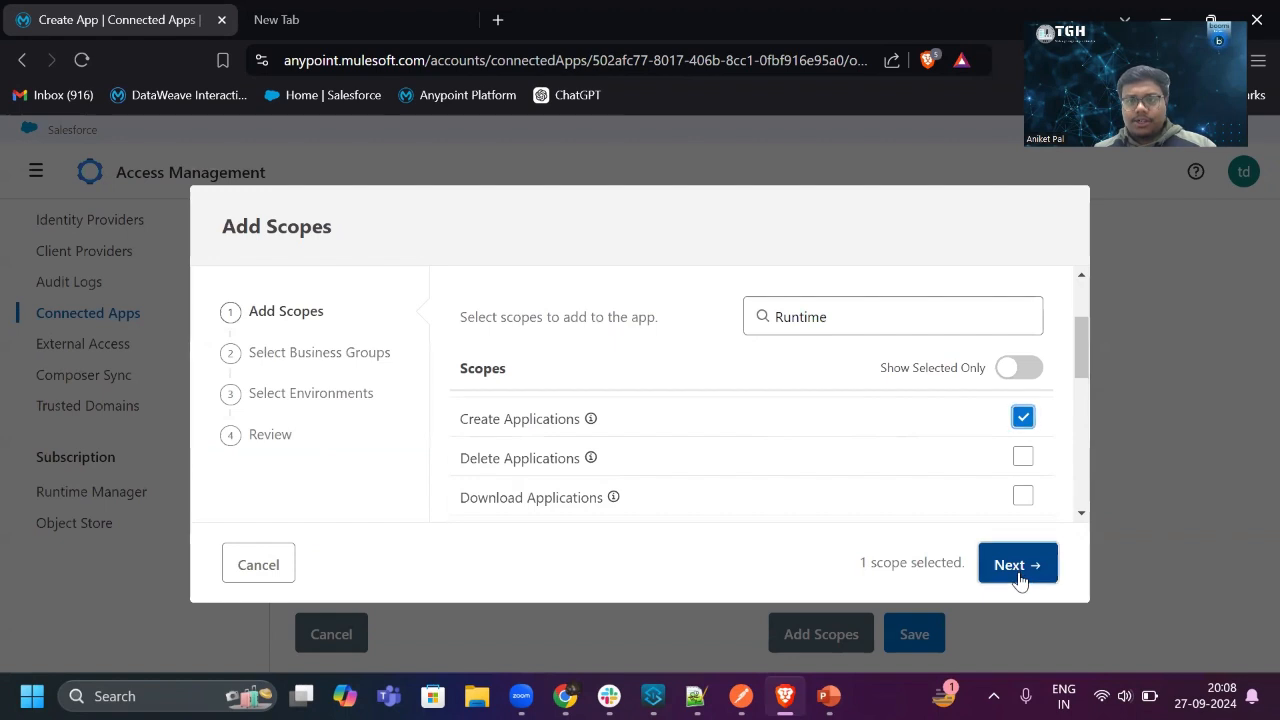
- Apply the scope to the TGH software solutions business group and its Sandbox environment, and save the connected app
click(1040, 405)
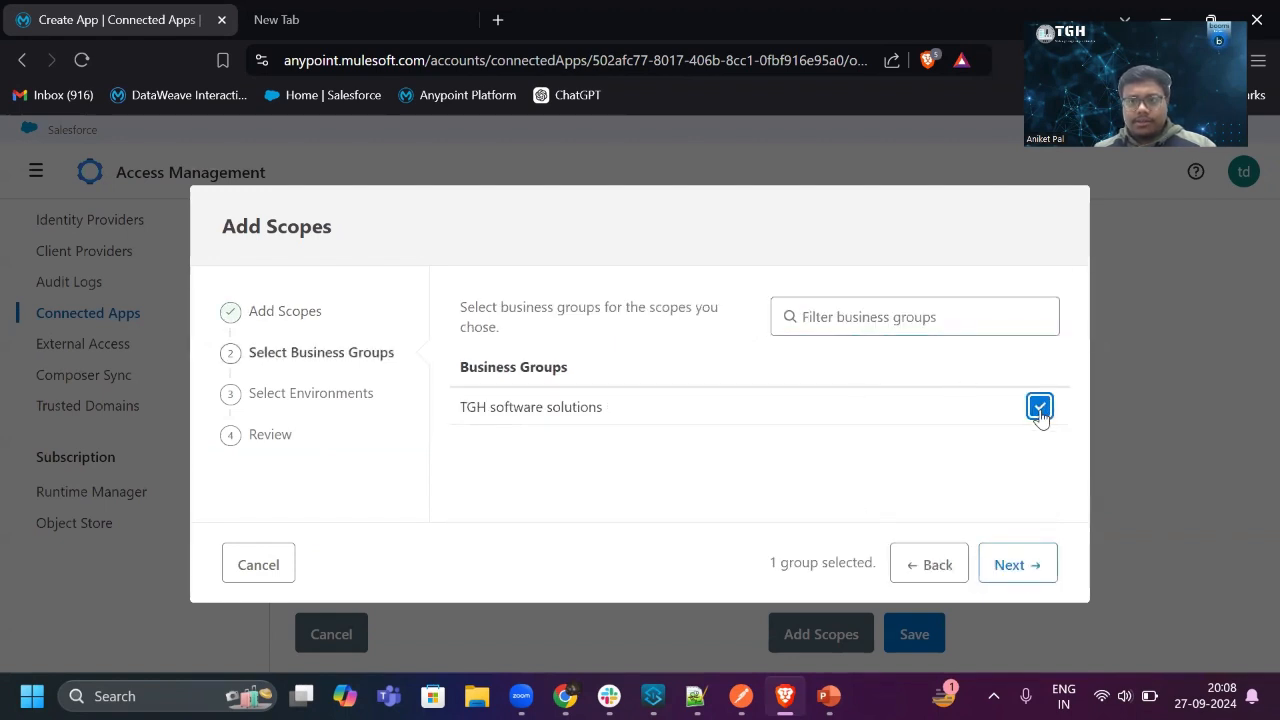
click(1009, 566)
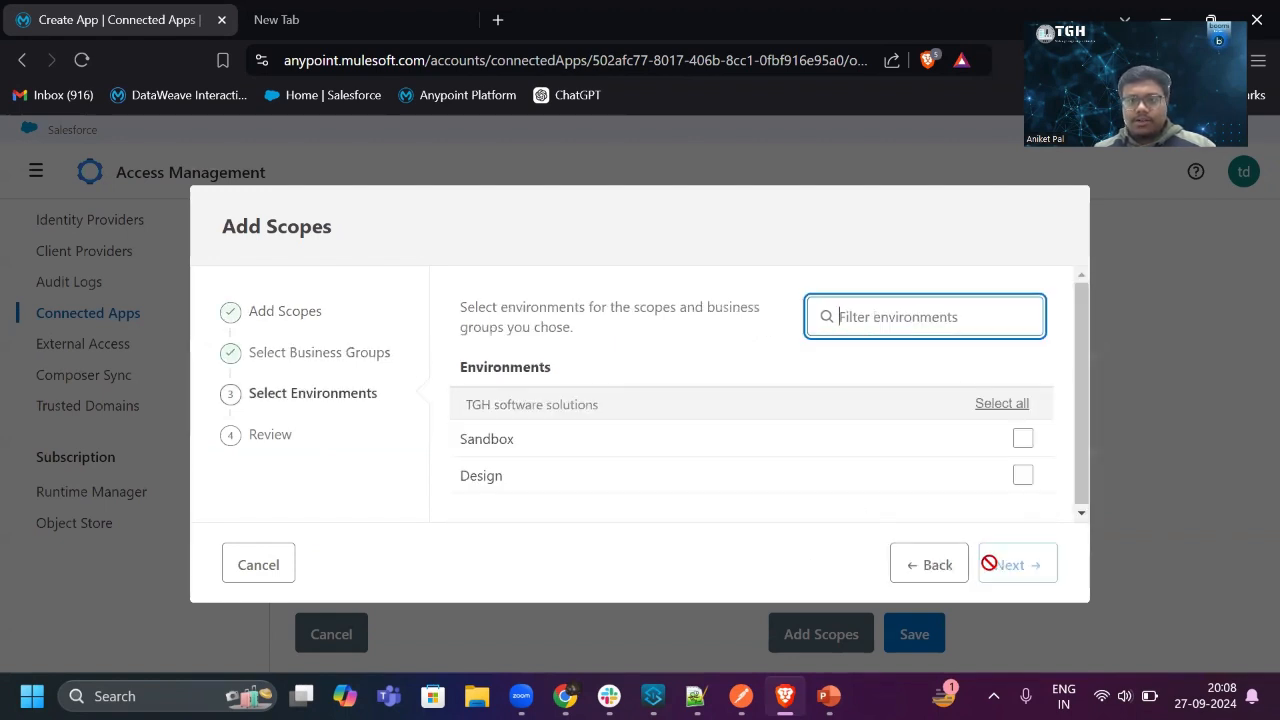
click(1022, 441)
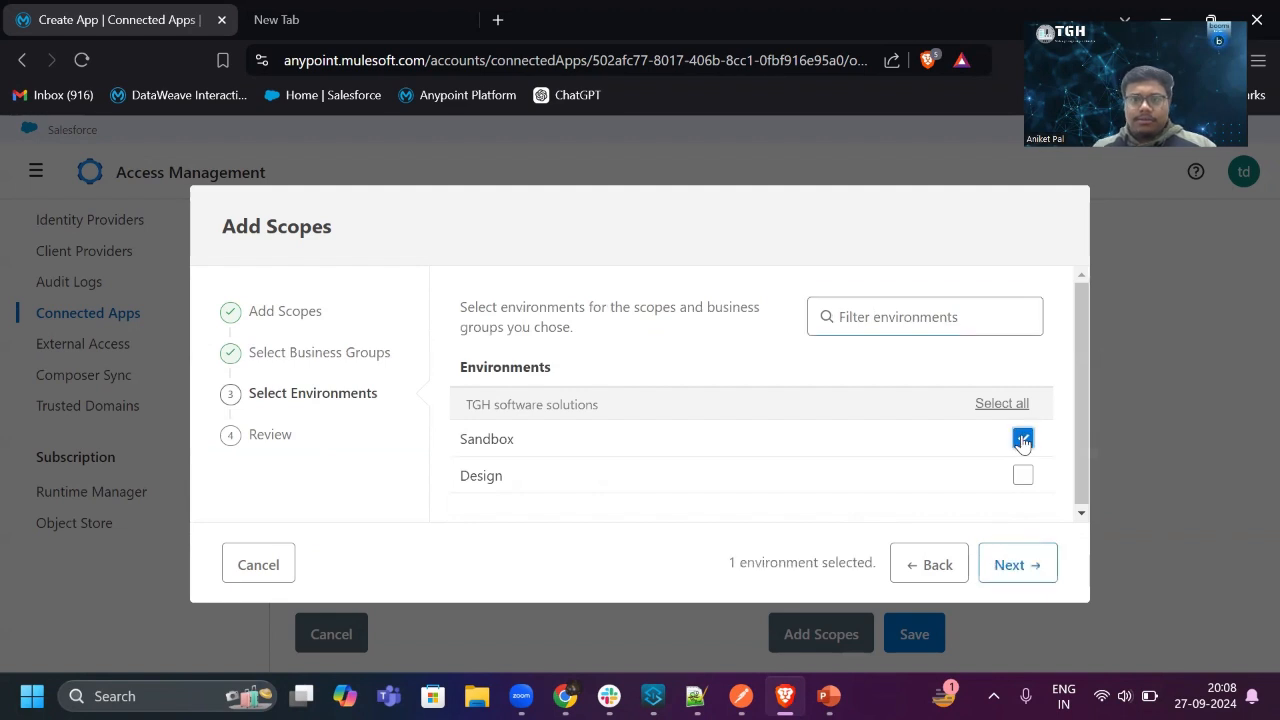
click(993, 572)
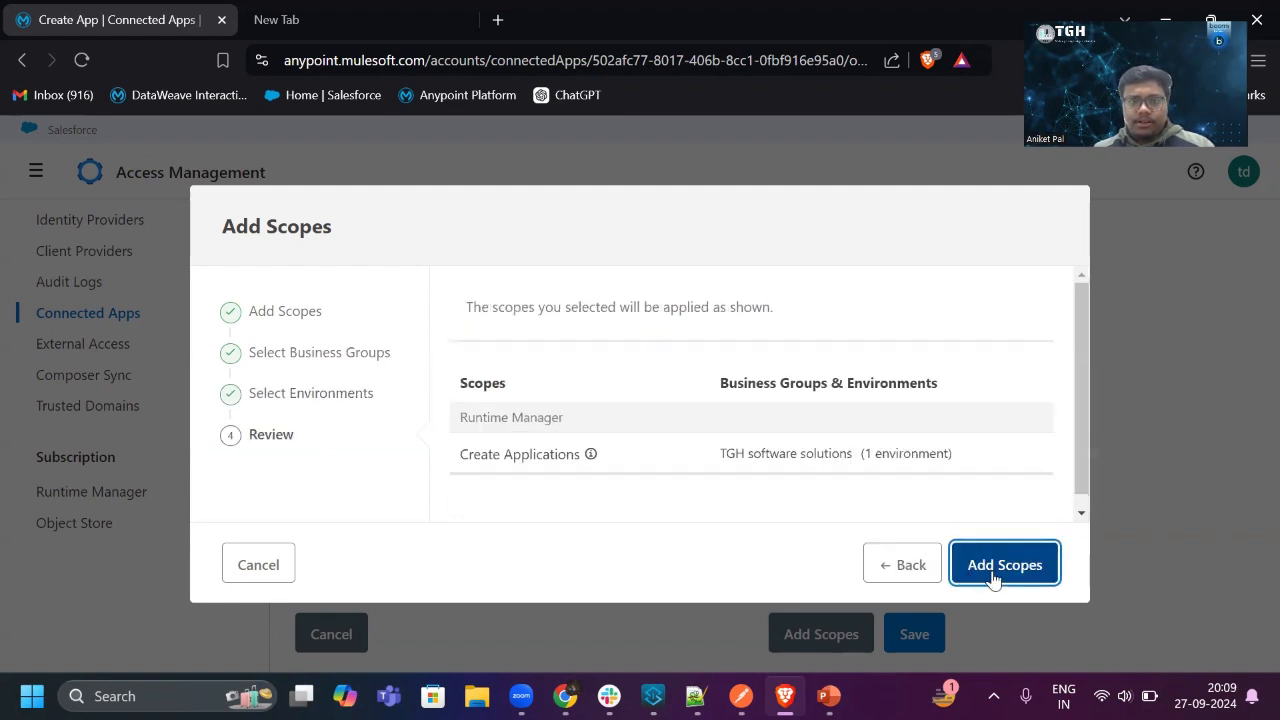
mouse_move(939, 453)
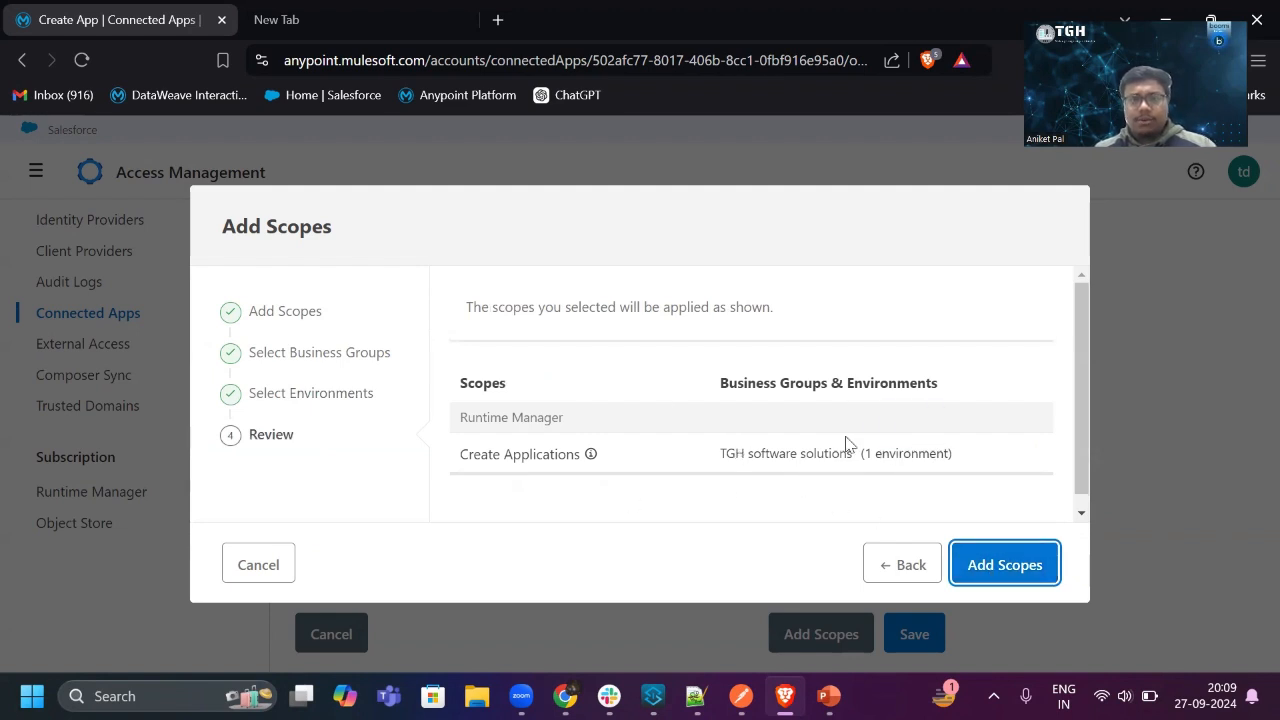
click(985, 562)
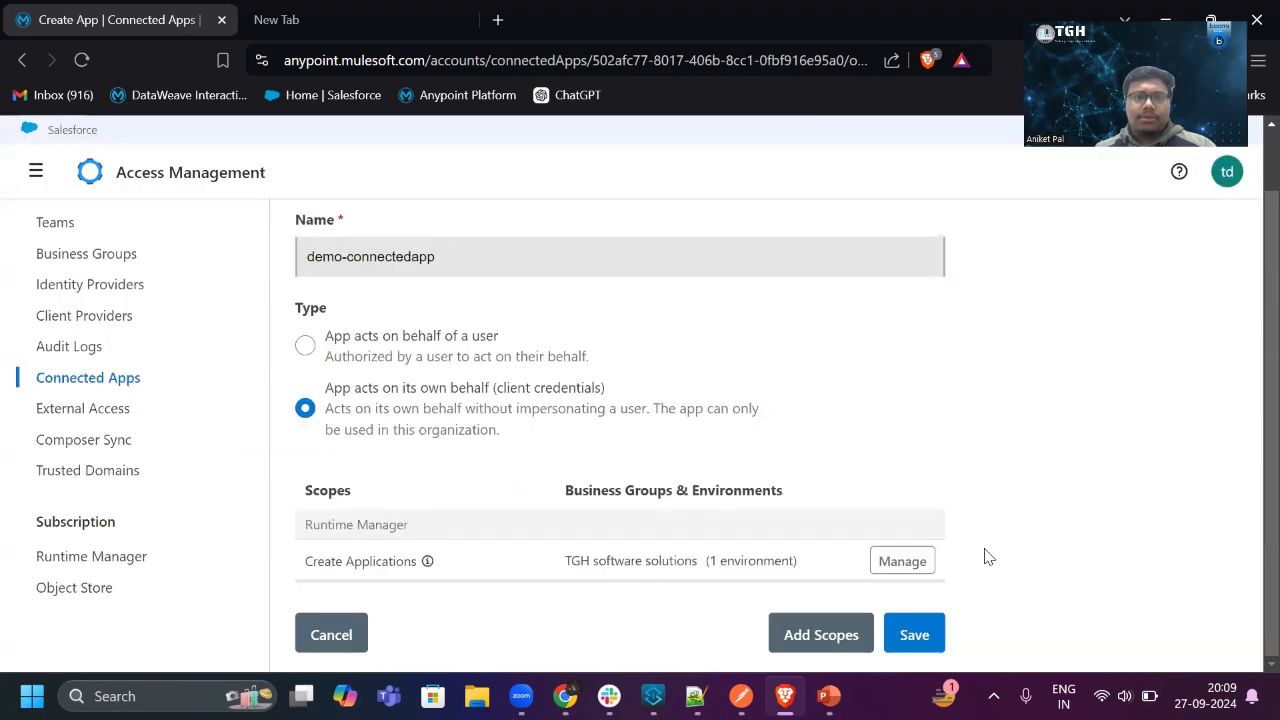
click(919, 624)
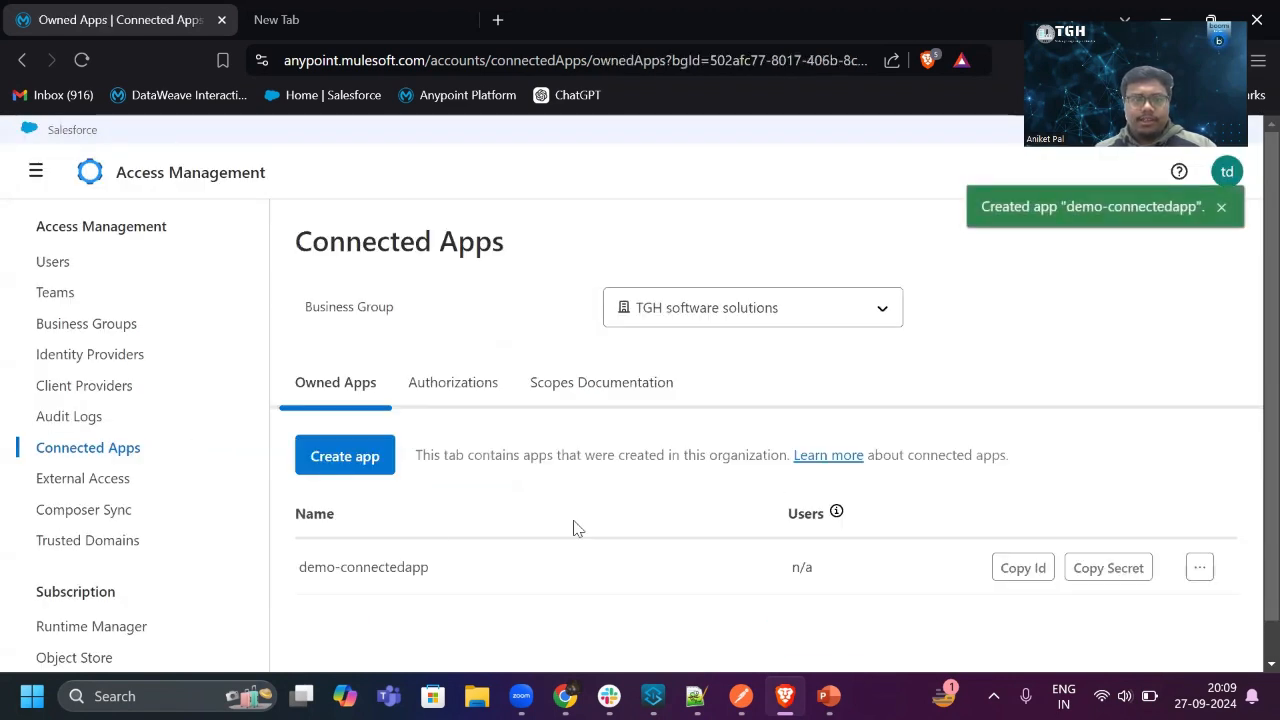
scroll(413, 552, down, 1)
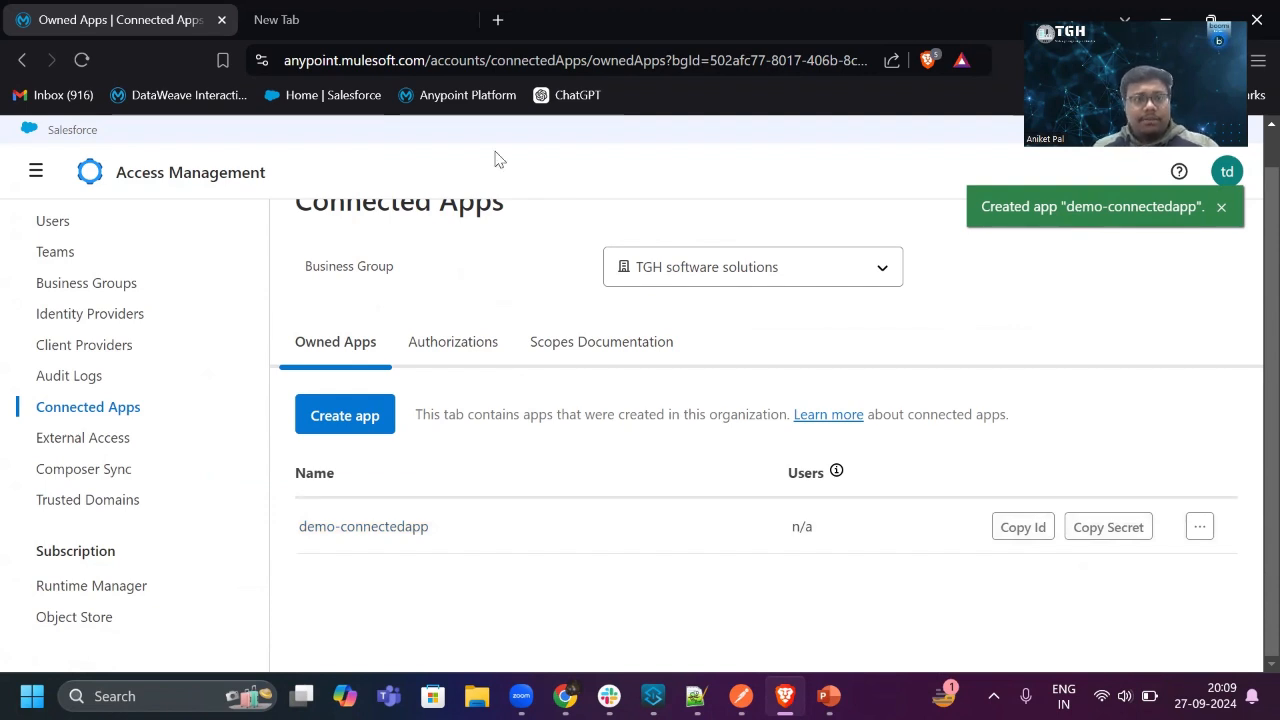
- Switch to Anypoint Studio and examine the Listener's configuration and path and the Set Payload value in the flow
key(alt+Tab)
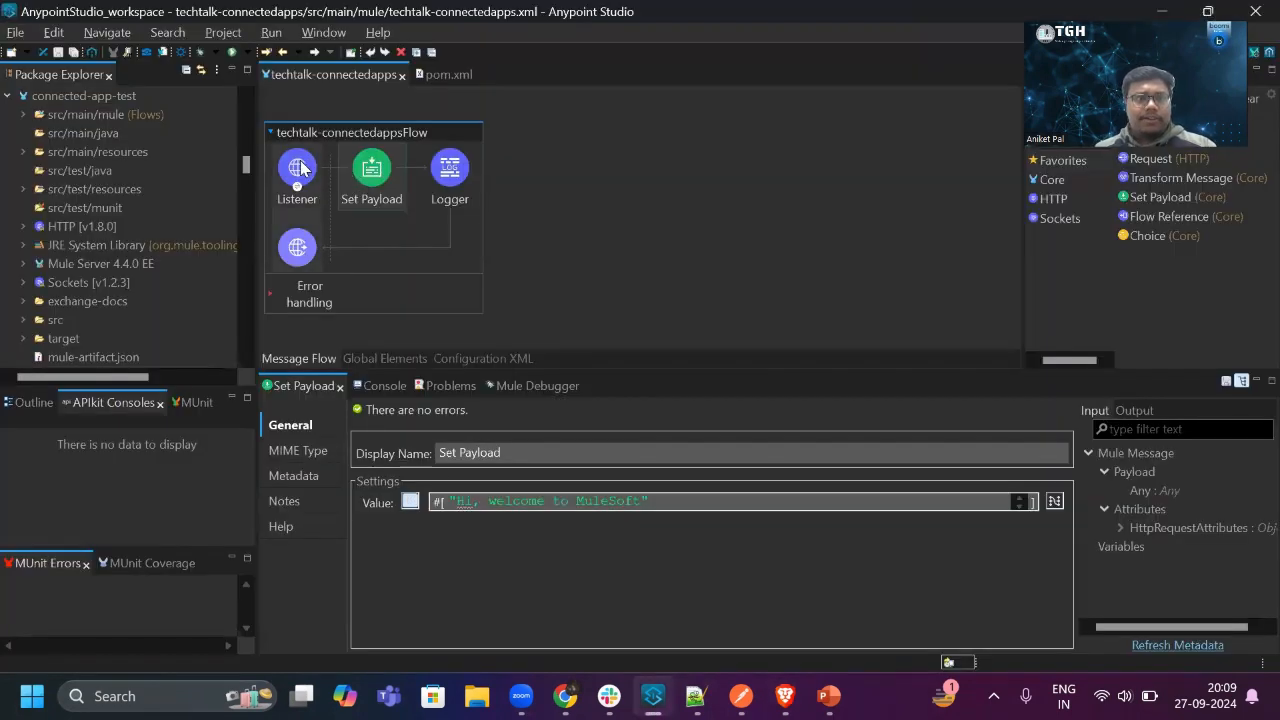
click(300, 165)
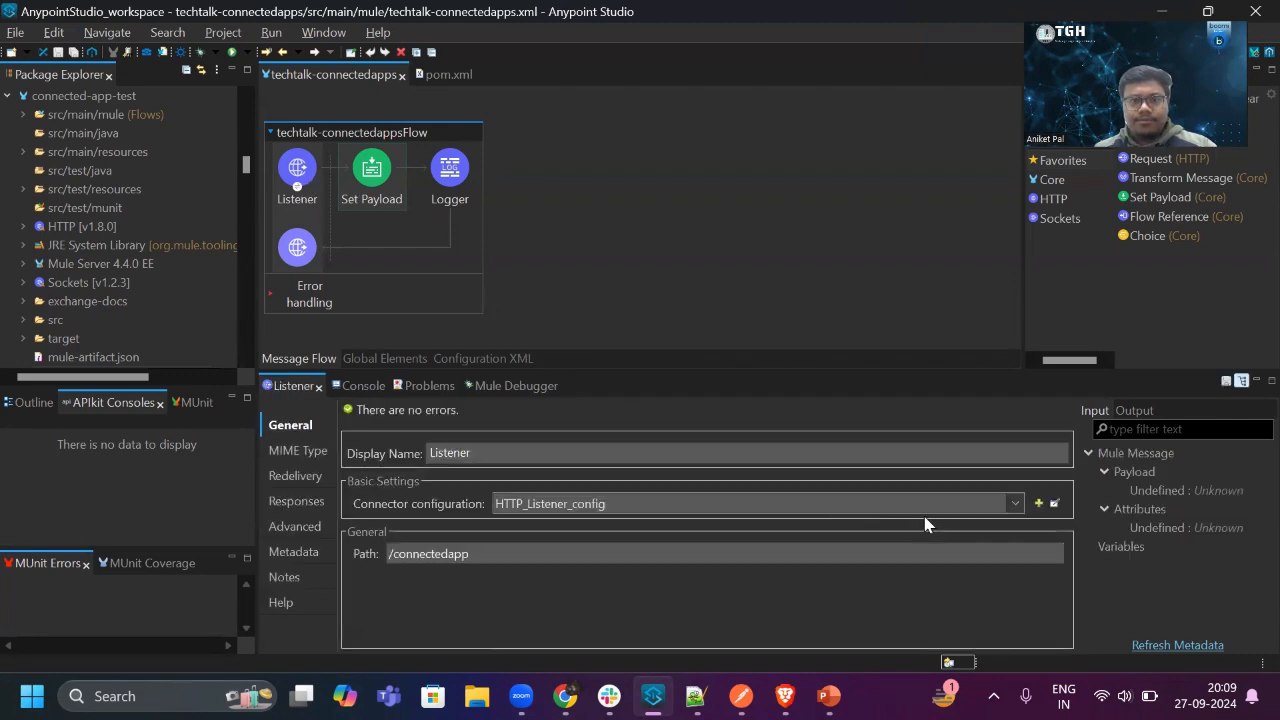
click(1056, 505)
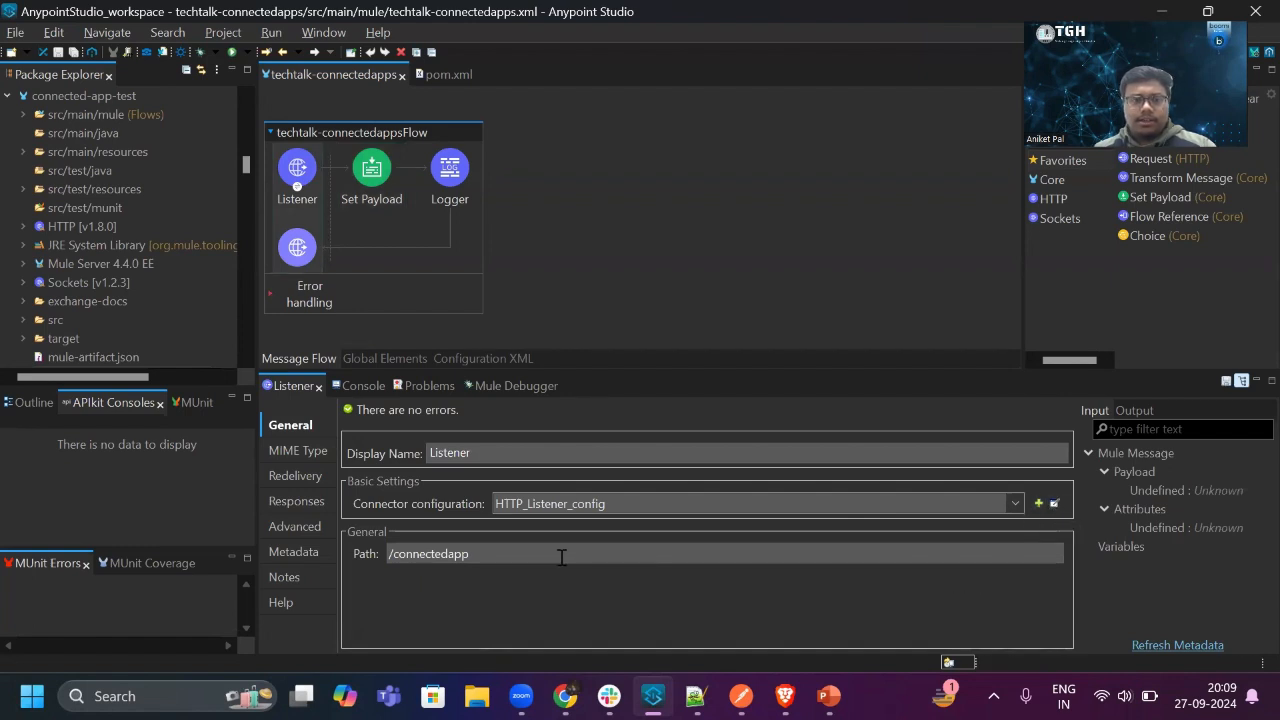
click(397, 545)
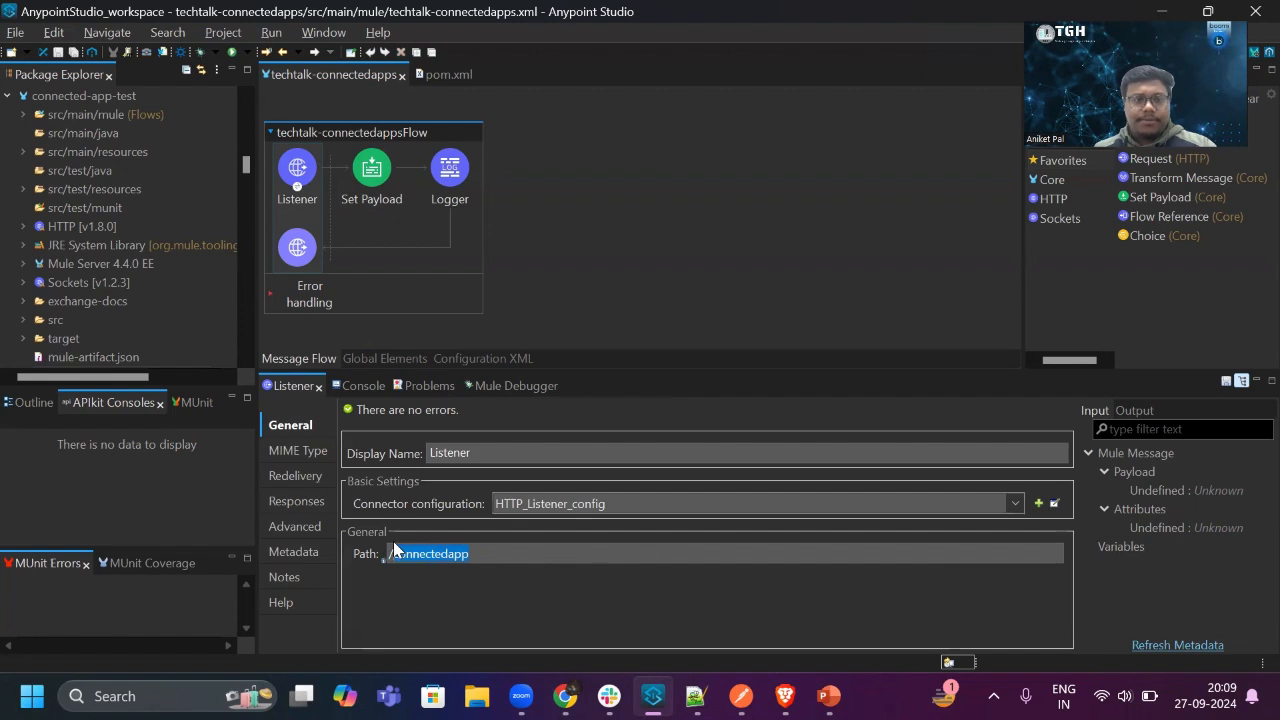
click(376, 170)
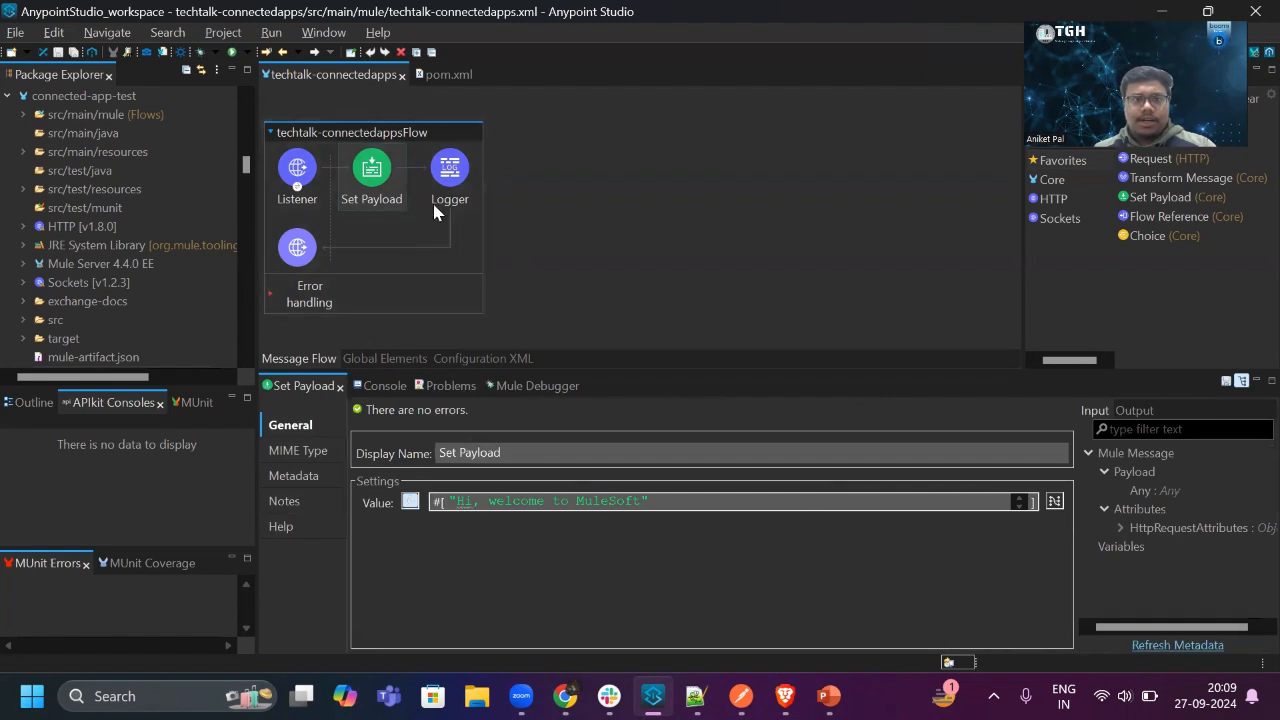
- Examine the cloudHubDeployment configuration in pom.xml, including its environment, workers and authToken entries
click(447, 75)
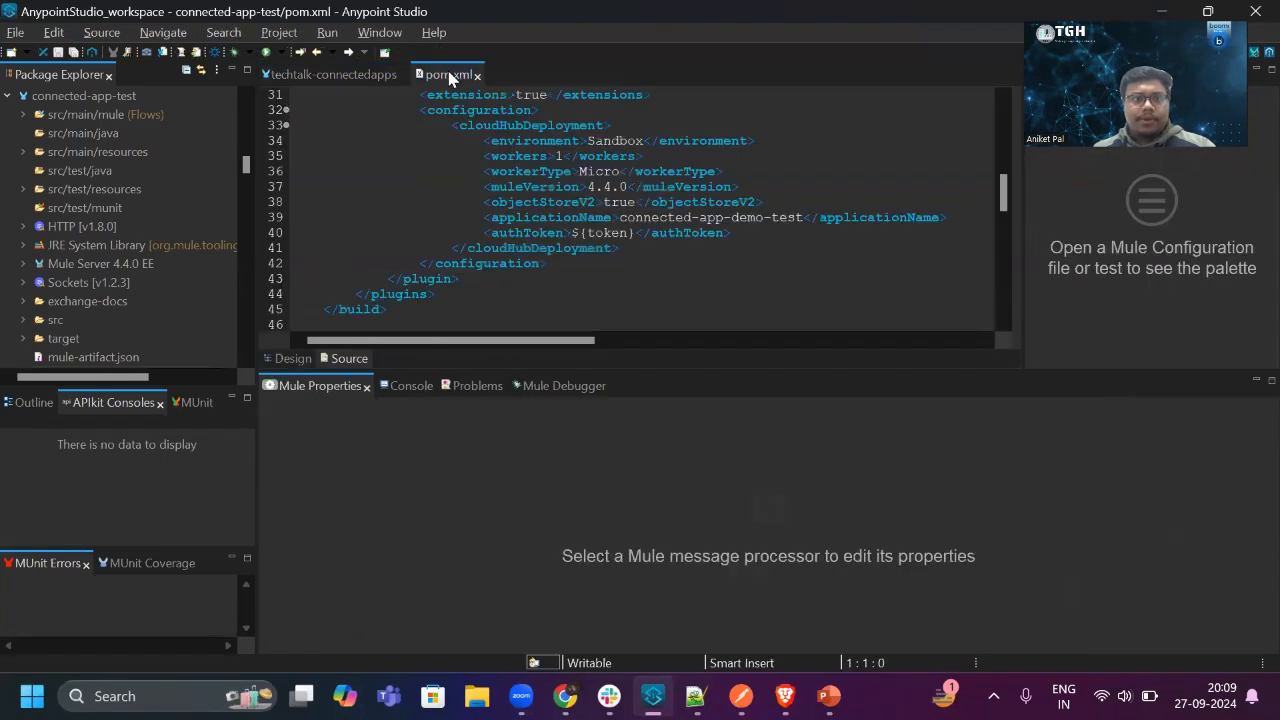
scroll(533, 196, up, 2)
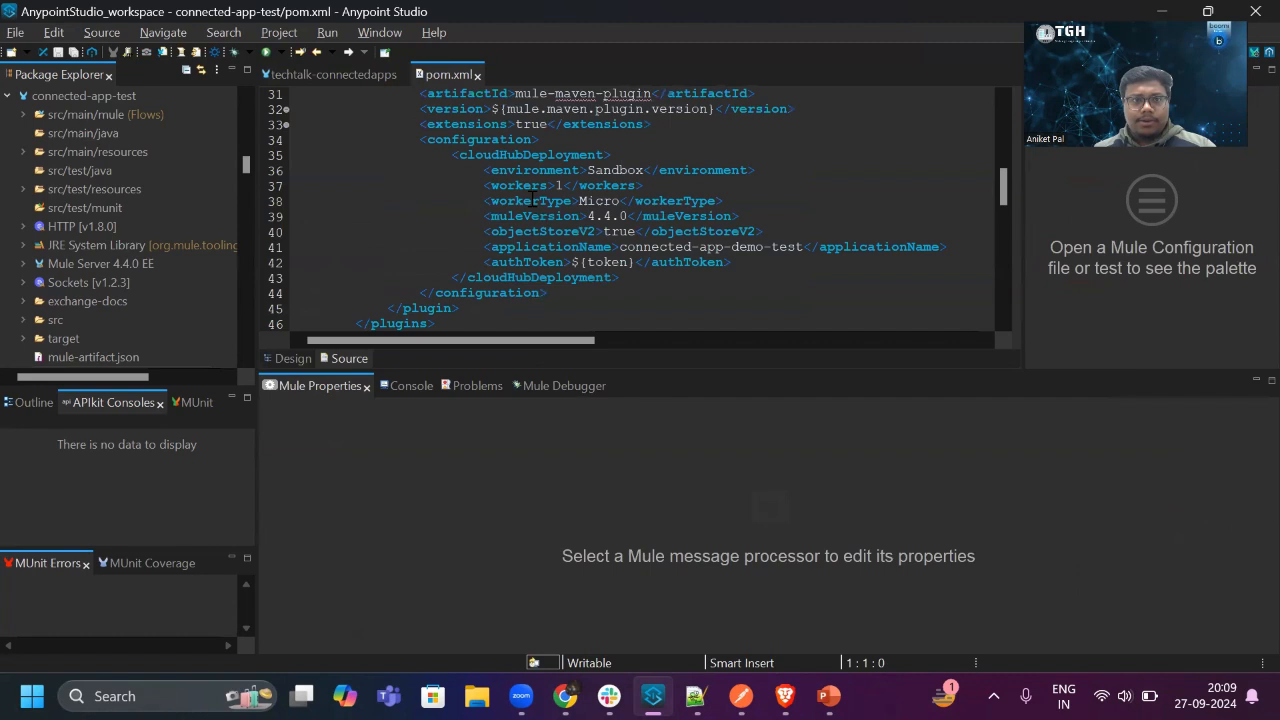
scroll(533, 196, down, 1)
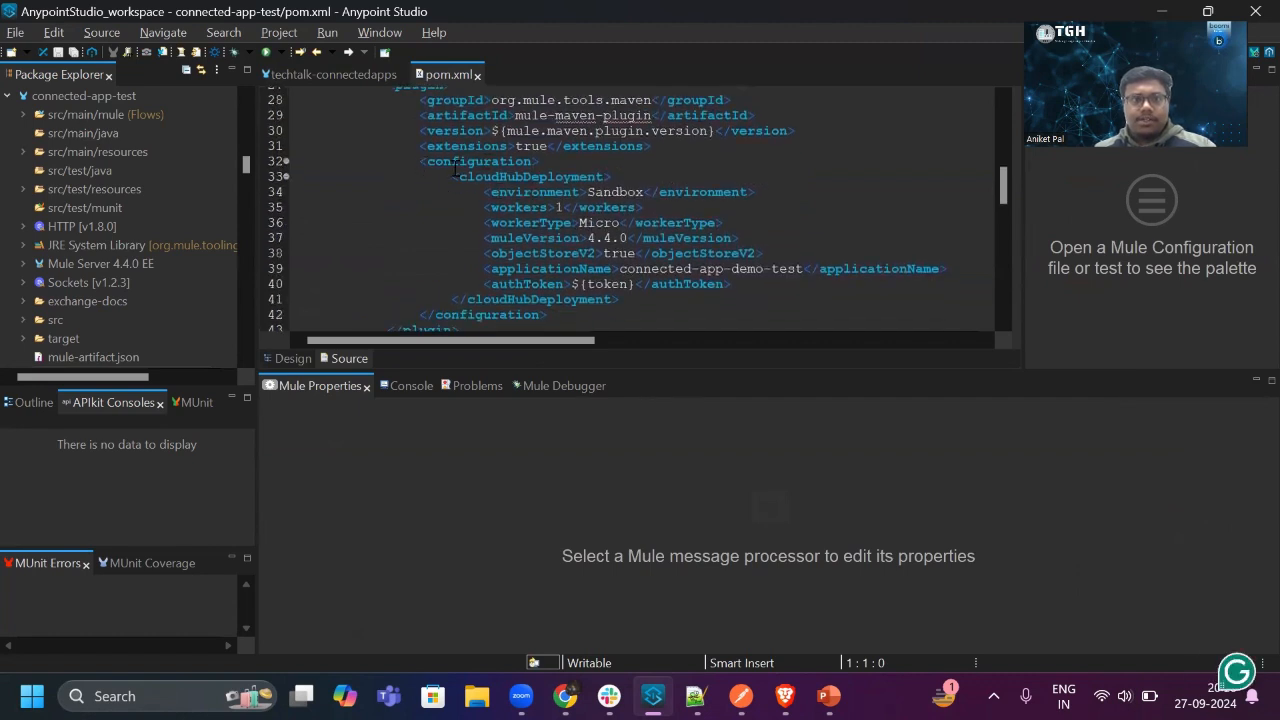
drag(613, 173, 455, 177)
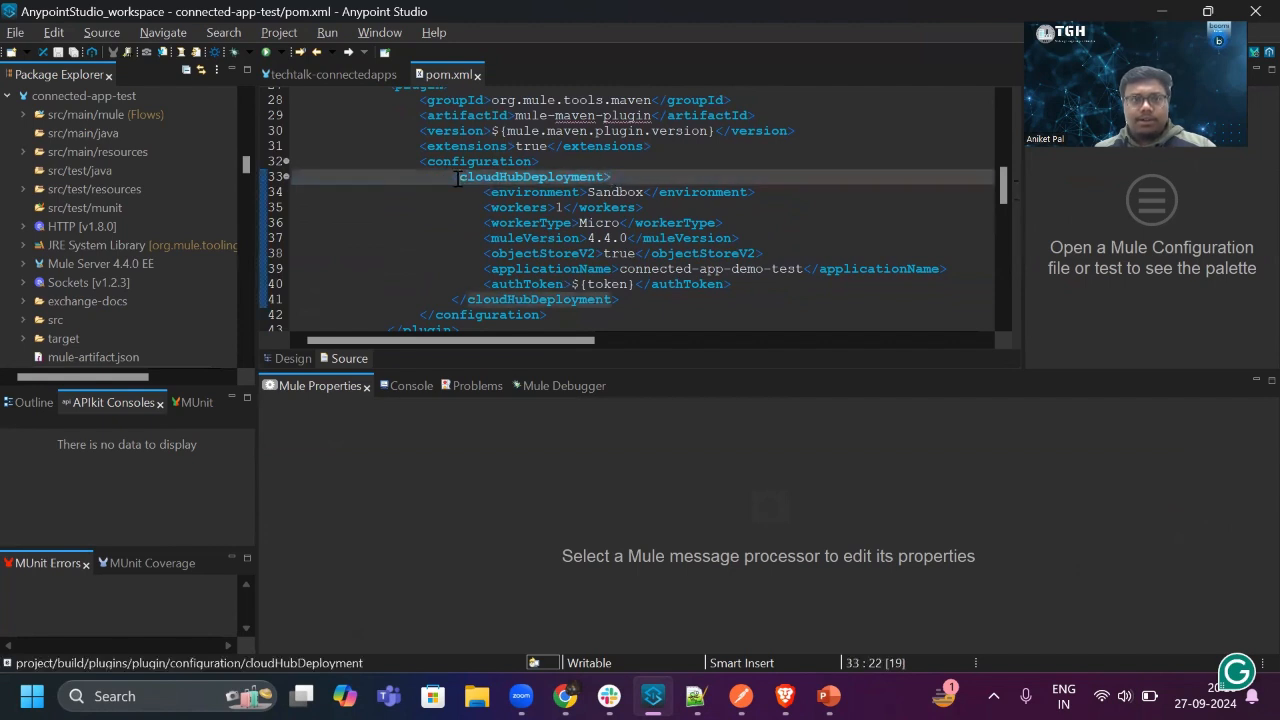
click(467, 190)
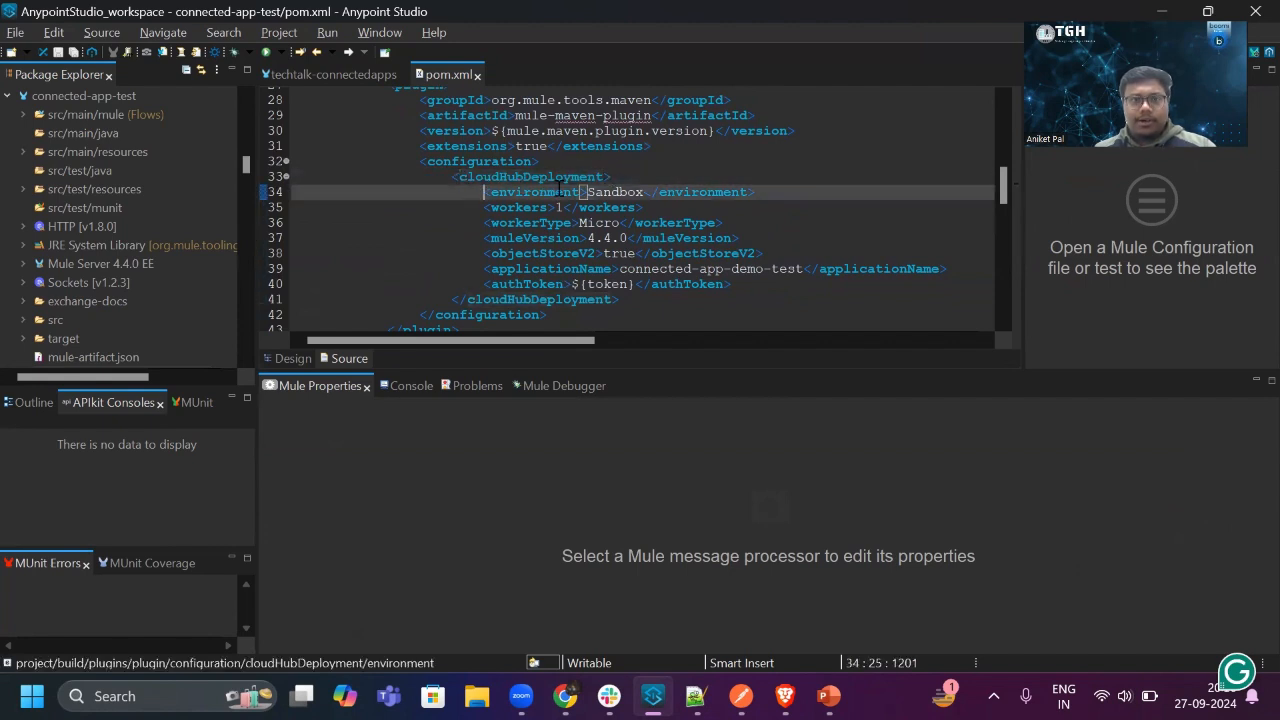
drag(645, 192, 588, 192)
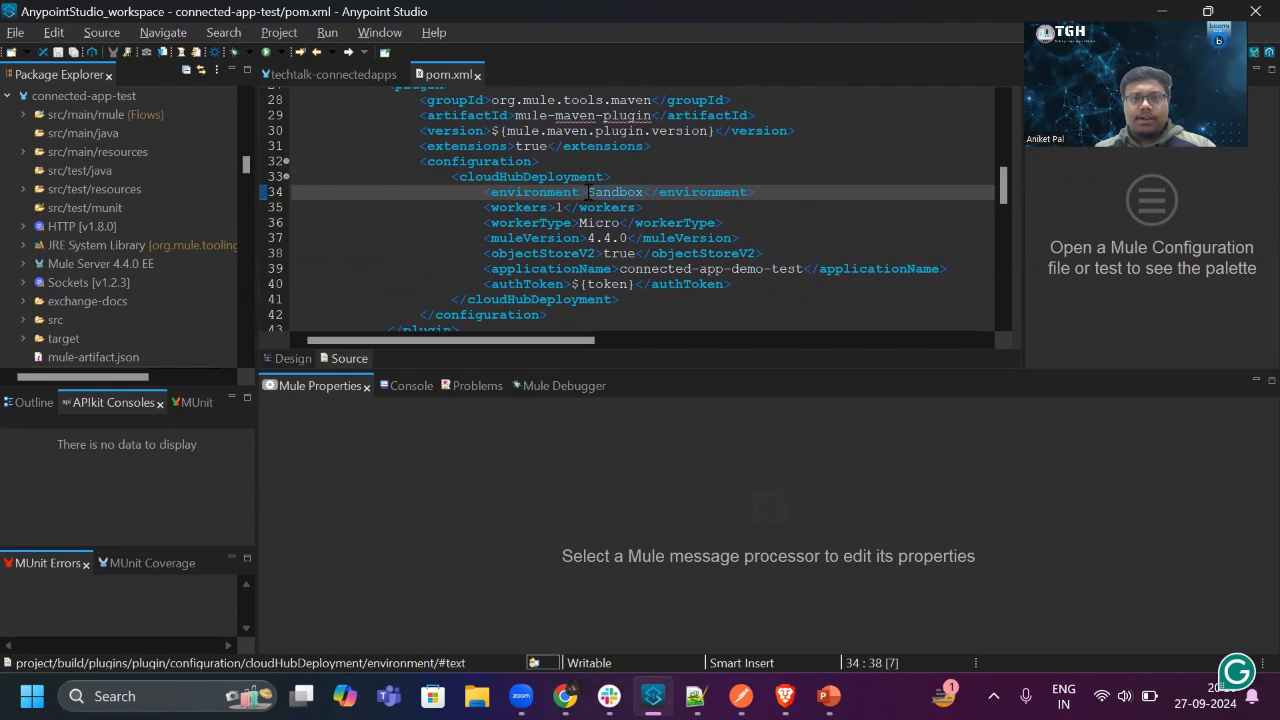
click(573, 192)
click(482, 208)
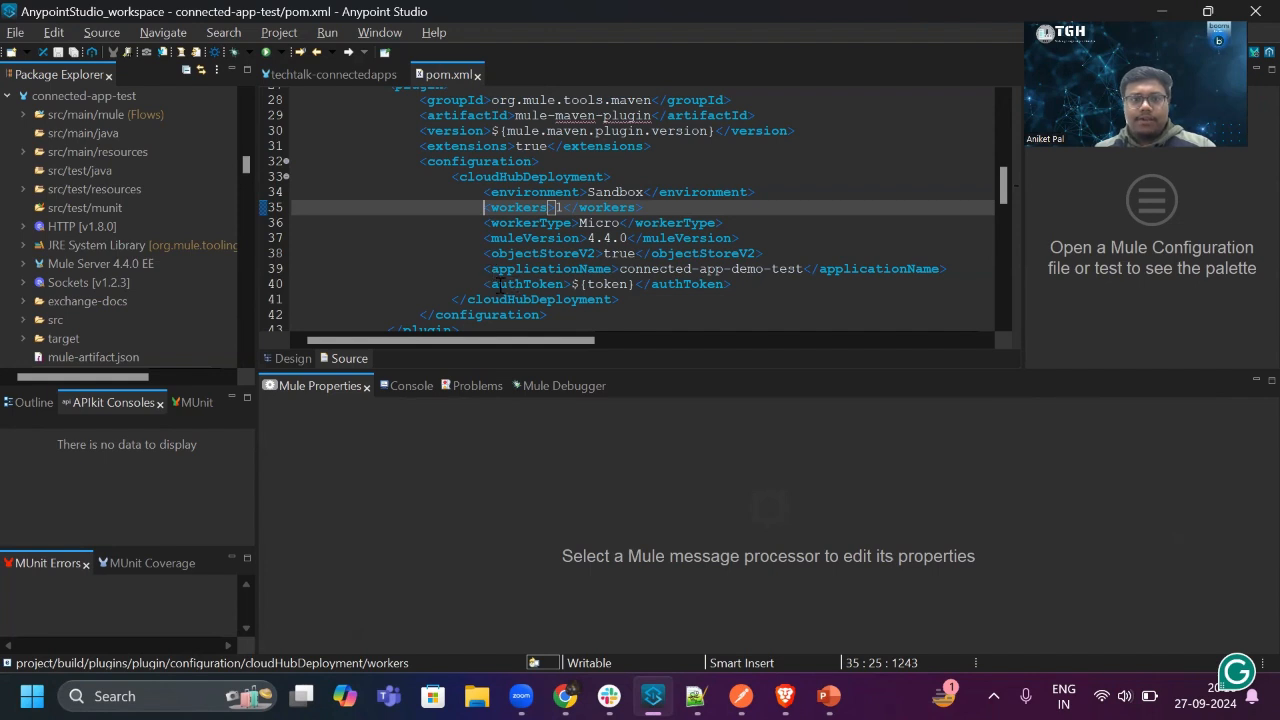
click(491, 284)
drag(491, 284, 566, 284)
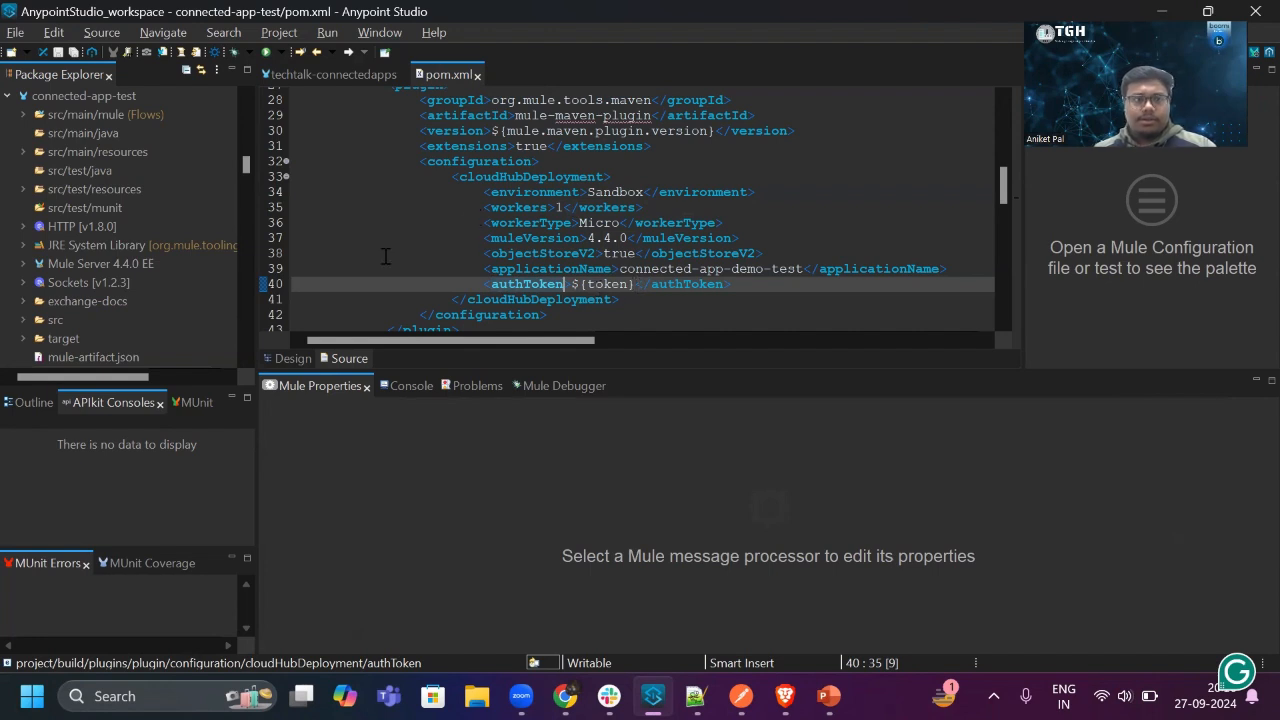
click(332, 175)
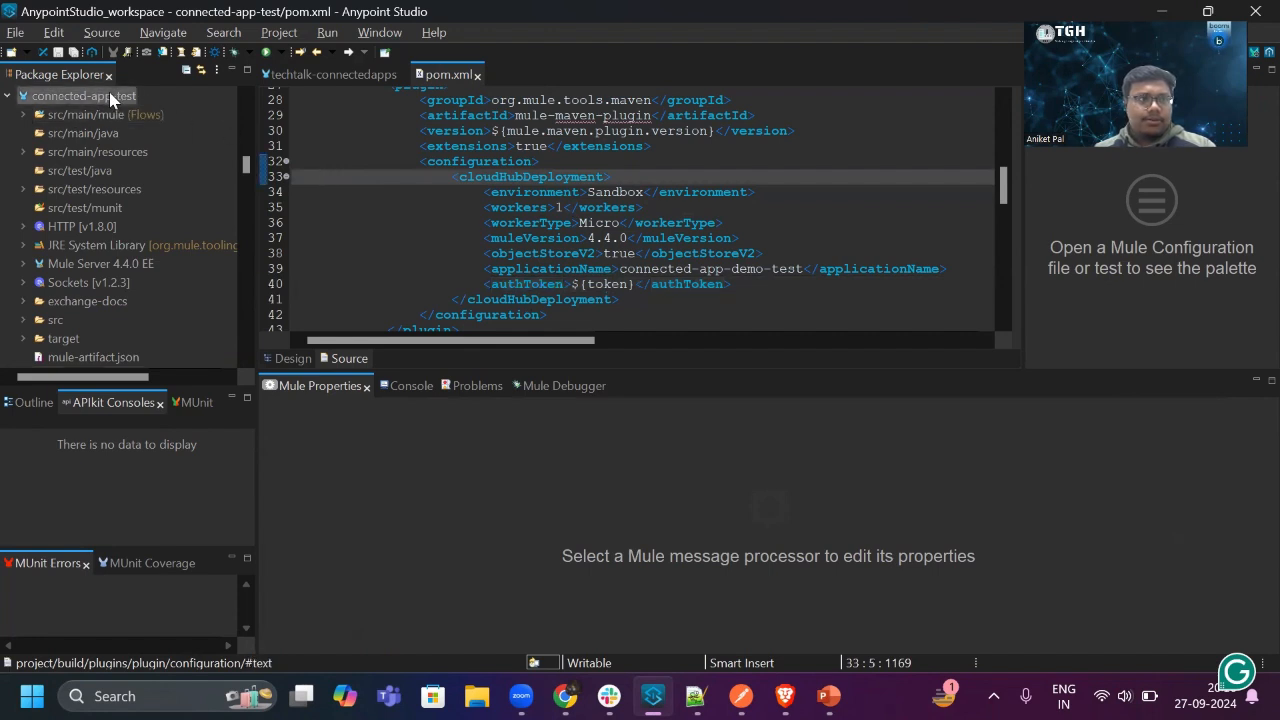
- Show the connected-app-test project folder in the System Explorer
right_click(112, 96)
mouse_move(197, 130)
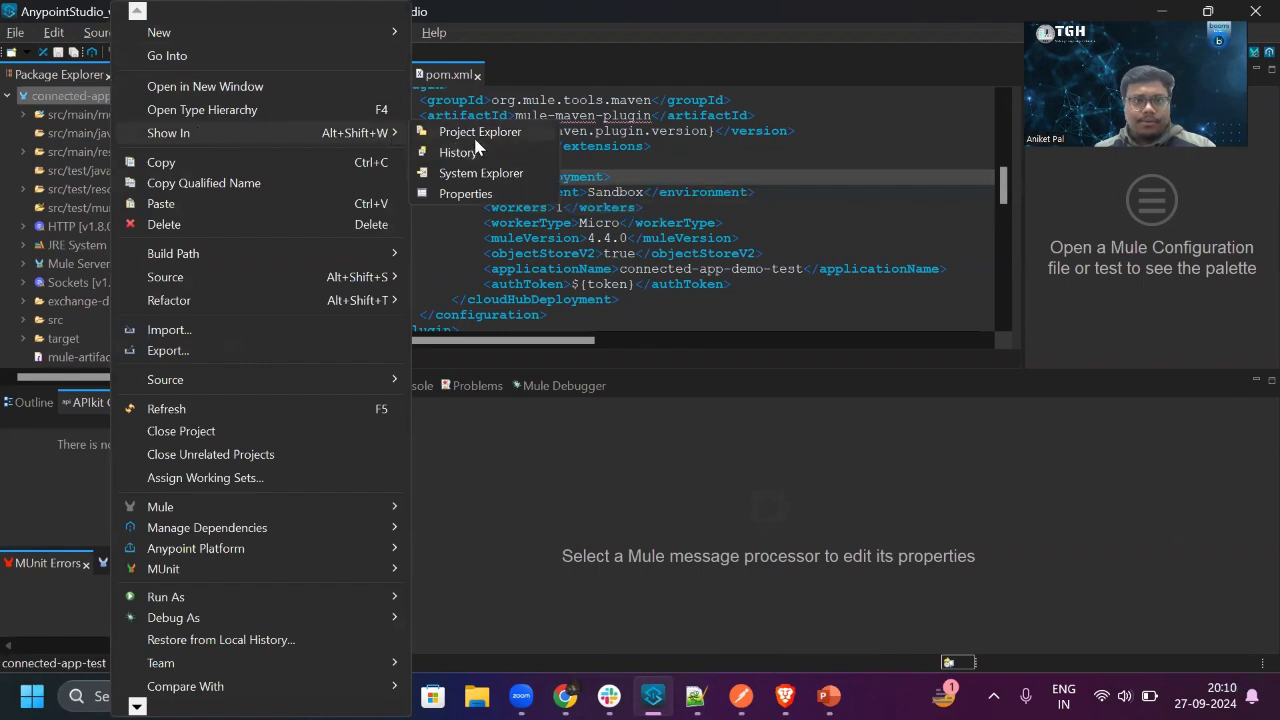
click(483, 175)
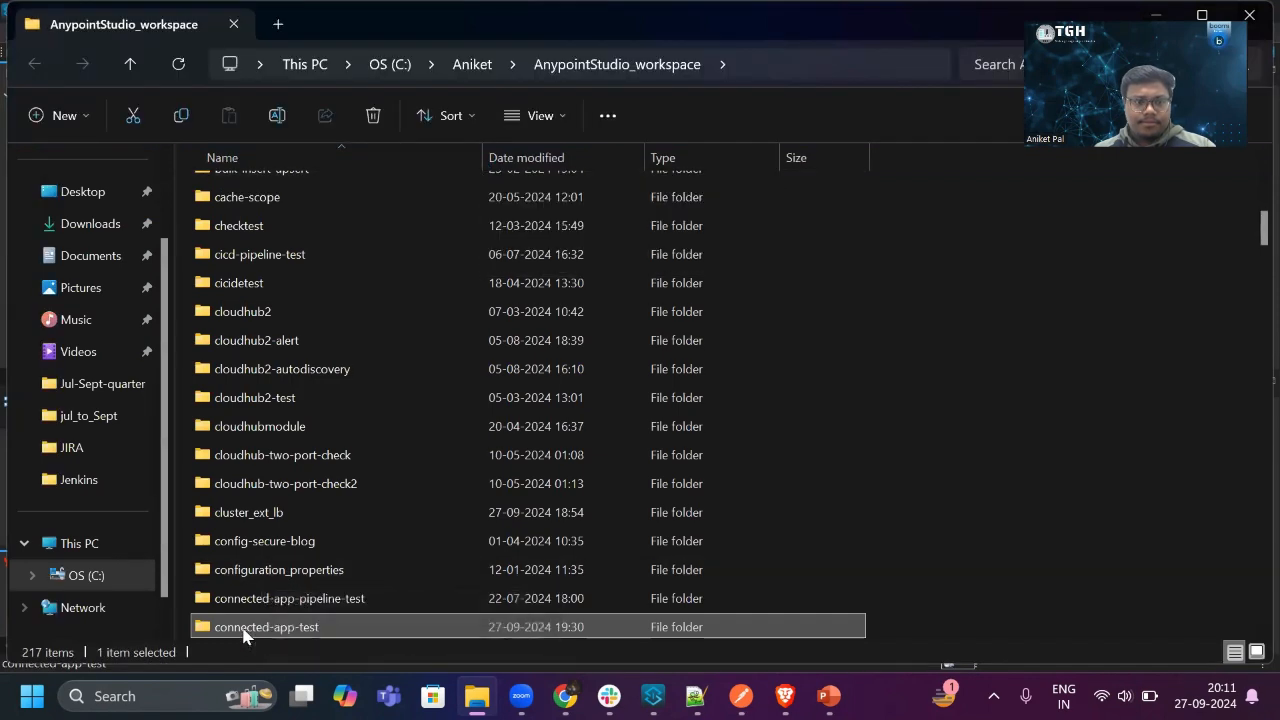
- Open the connected-app-test folder and start a Command Prompt (cmd) in it
double_click(243, 630)
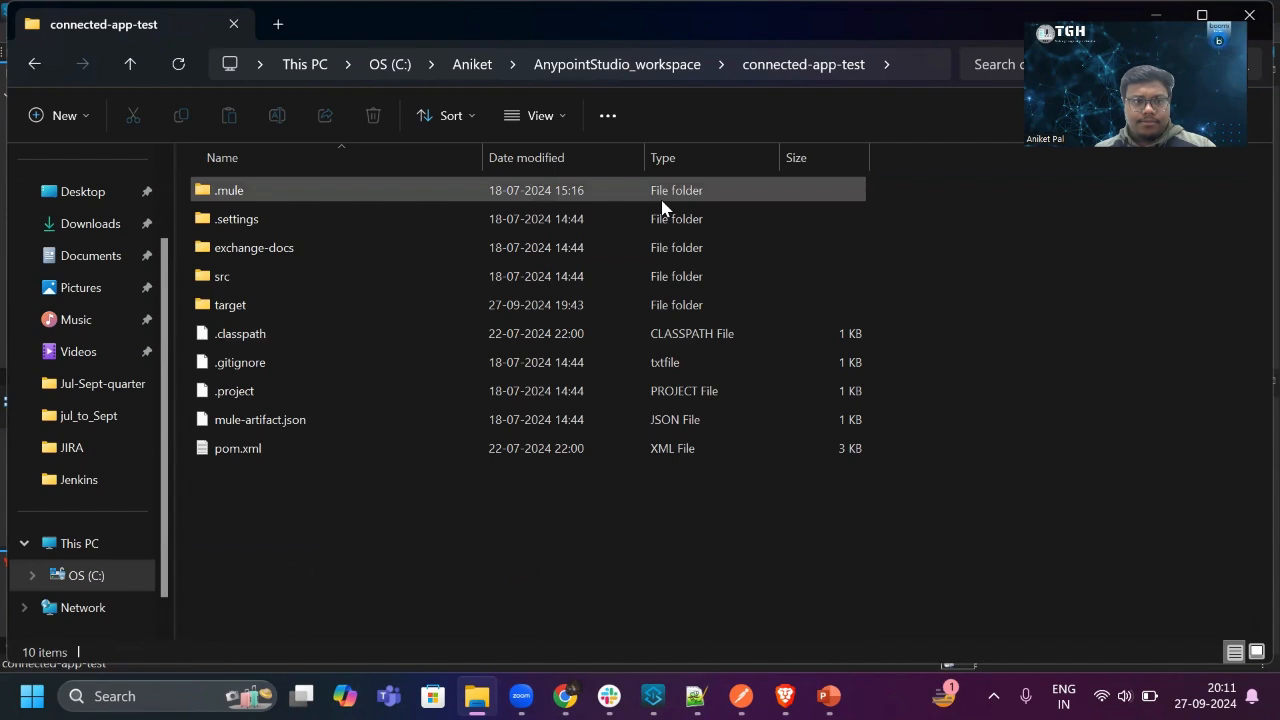
click(900, 57)
key(BackSpace)
text(cmd)
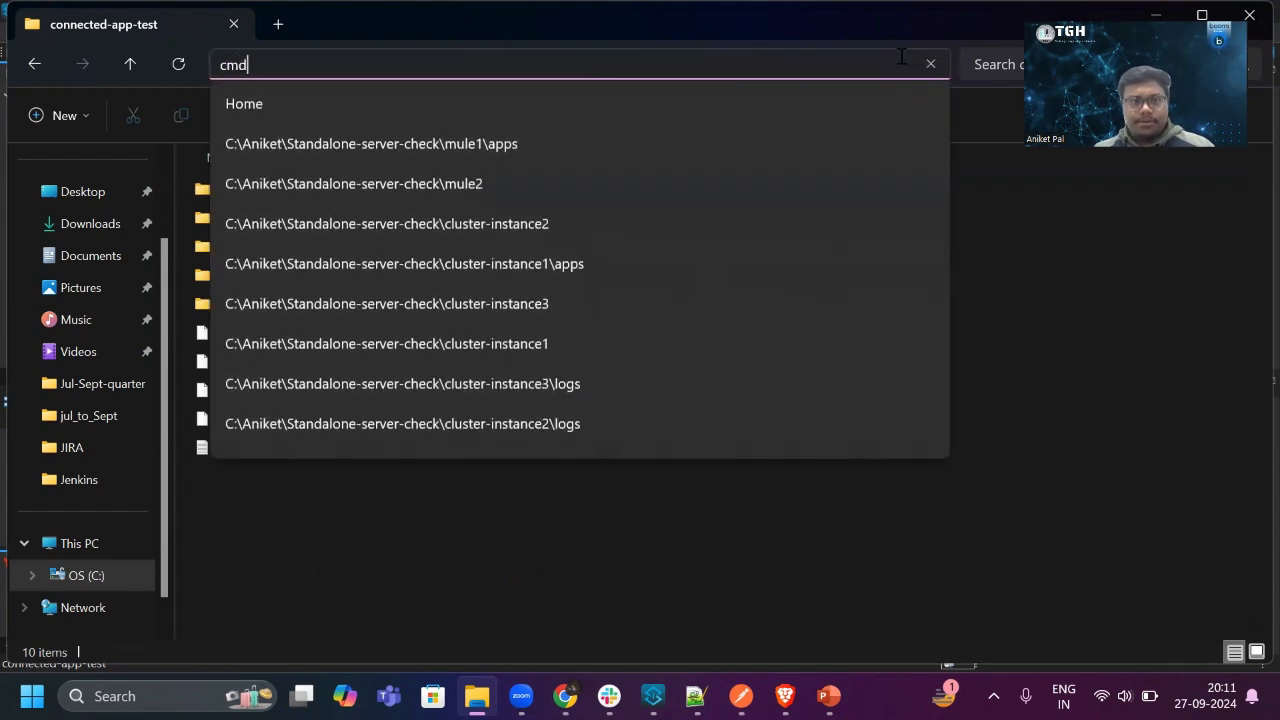
key(Return)
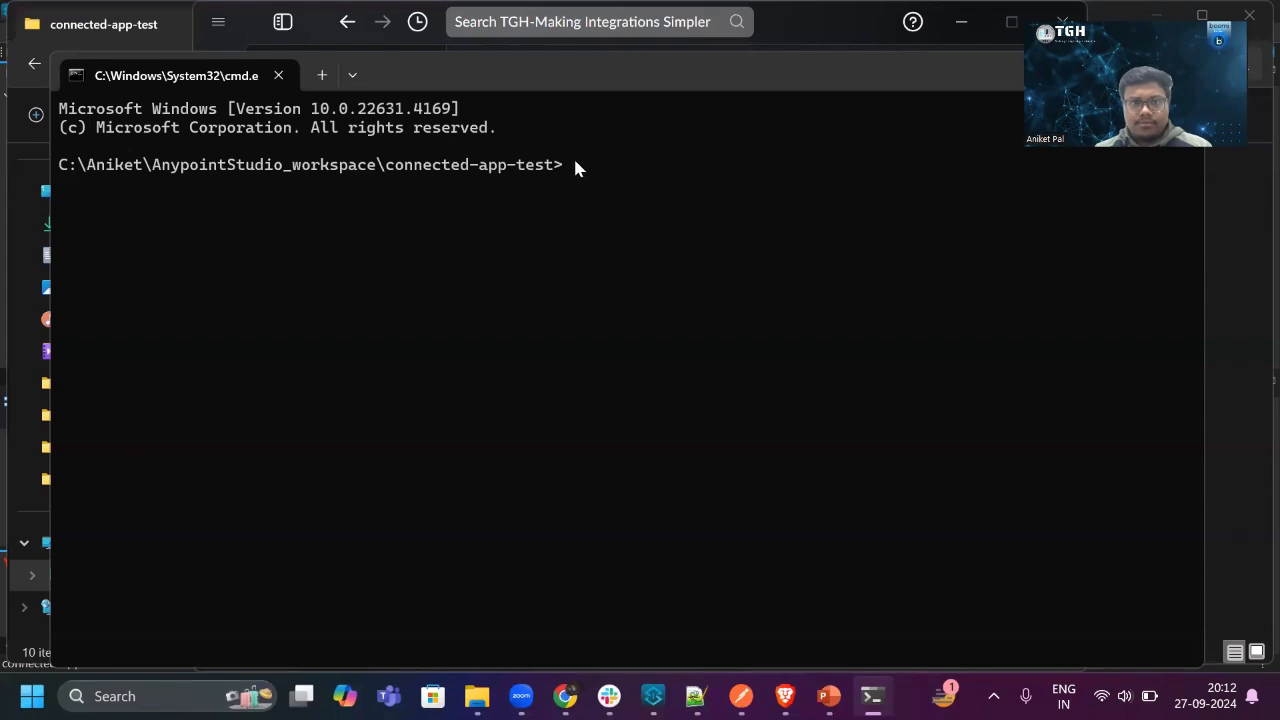
- Enter the command mvn deploy -DmuleDeploy -Dtoken= at the prompt, leaving the token value empty and the command unexecuted
text(mv)
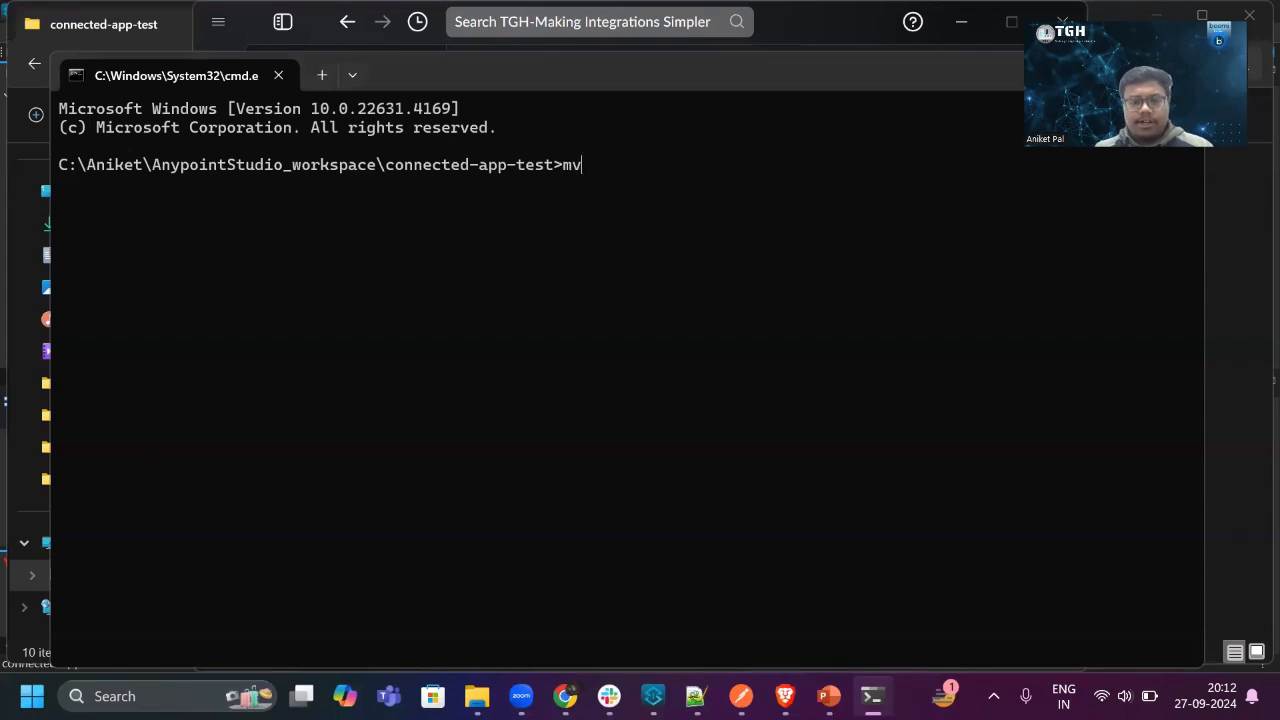
text(n deploy)
text(-Dmule)
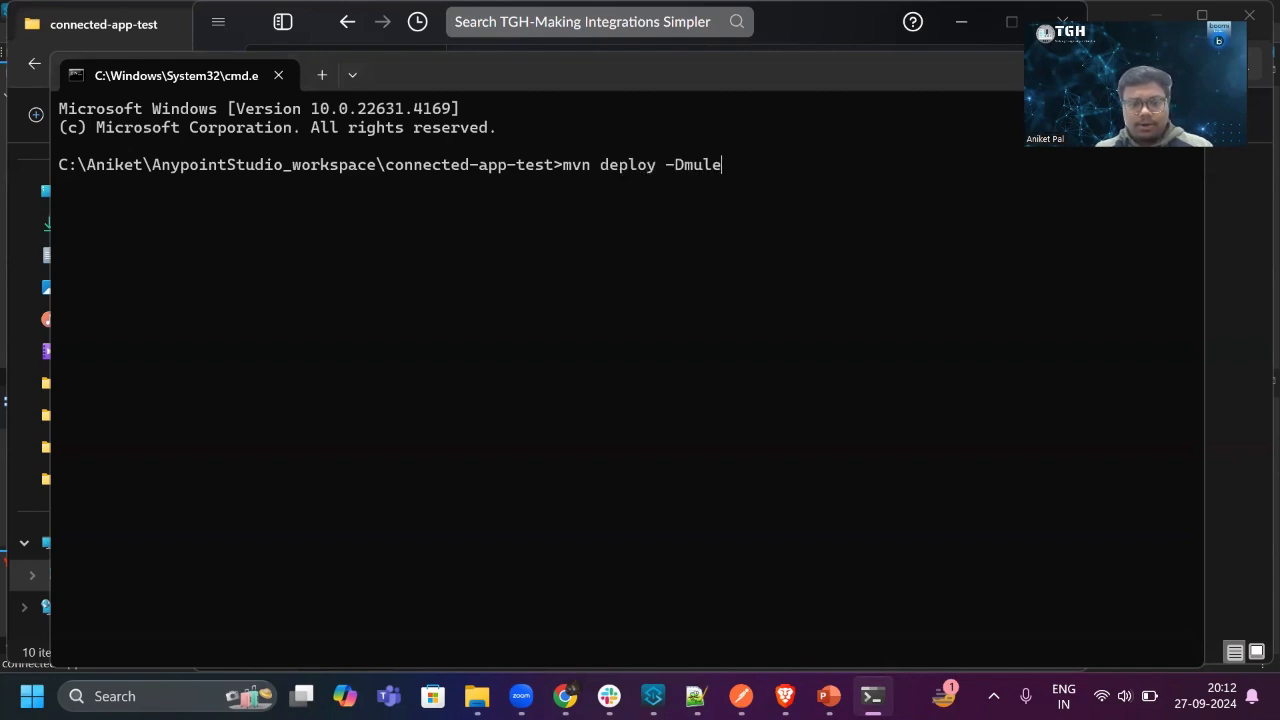
text(Deploy)
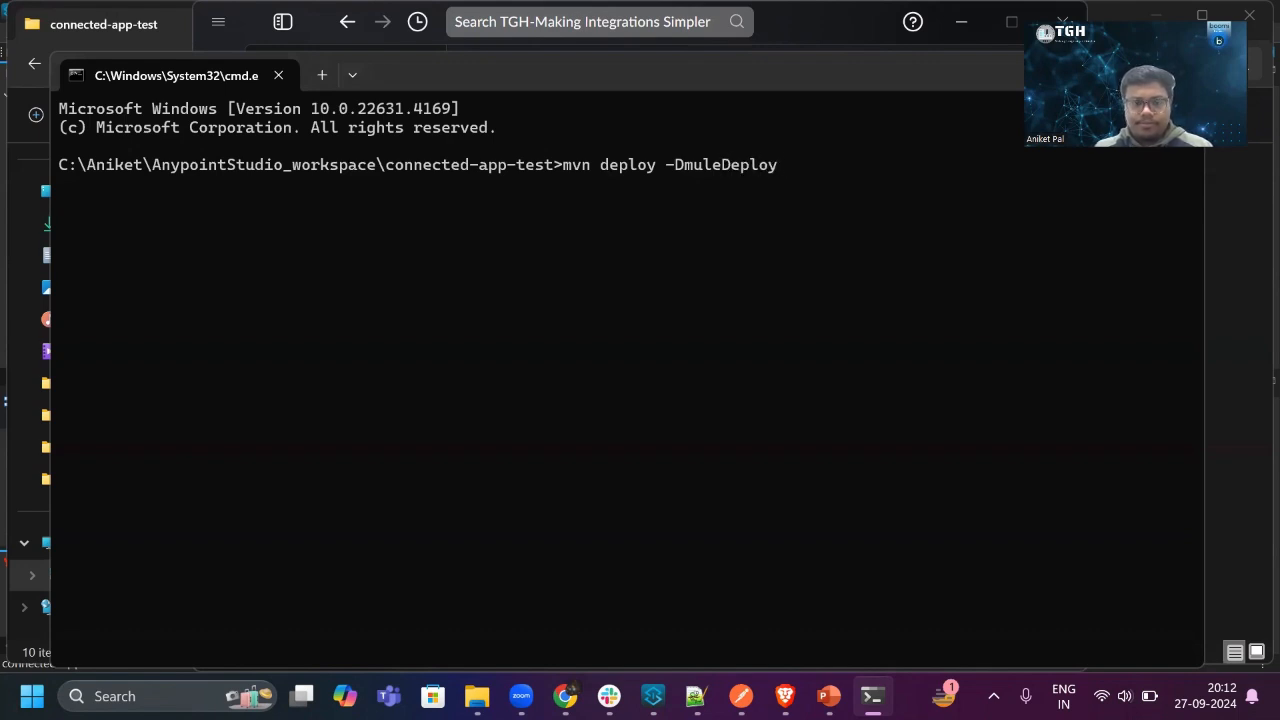
text( -D)
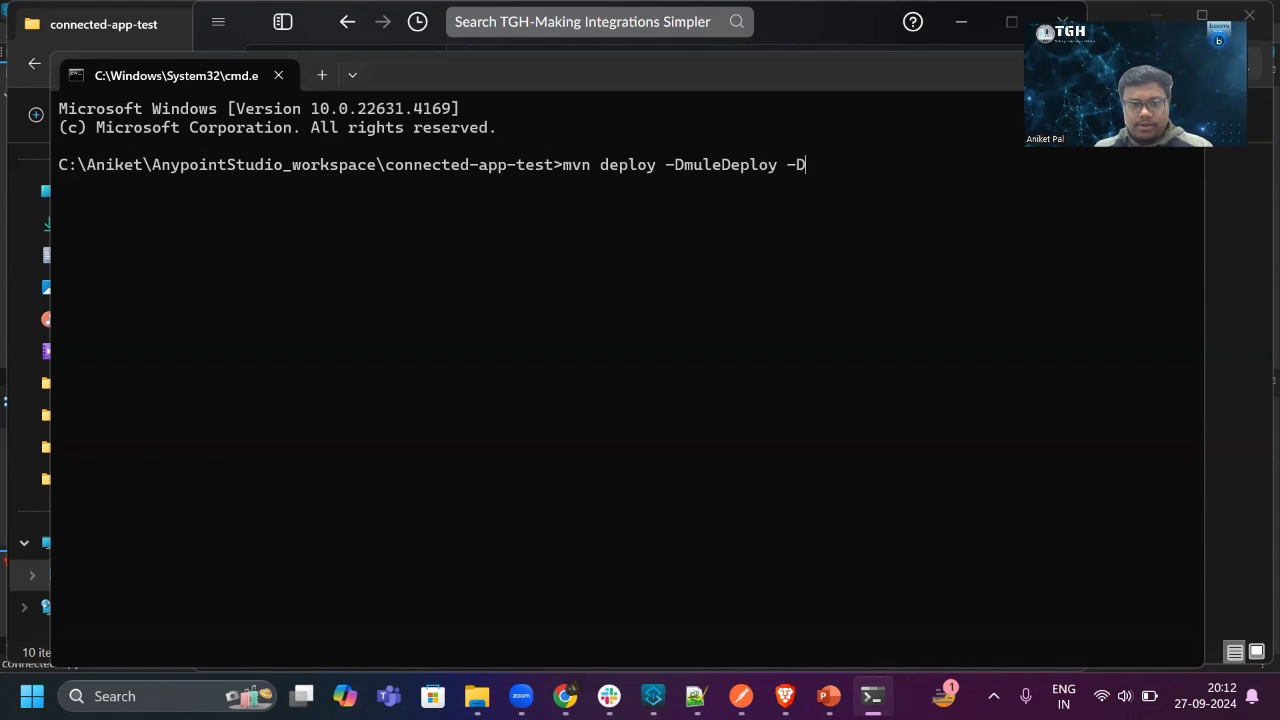
text(token-)
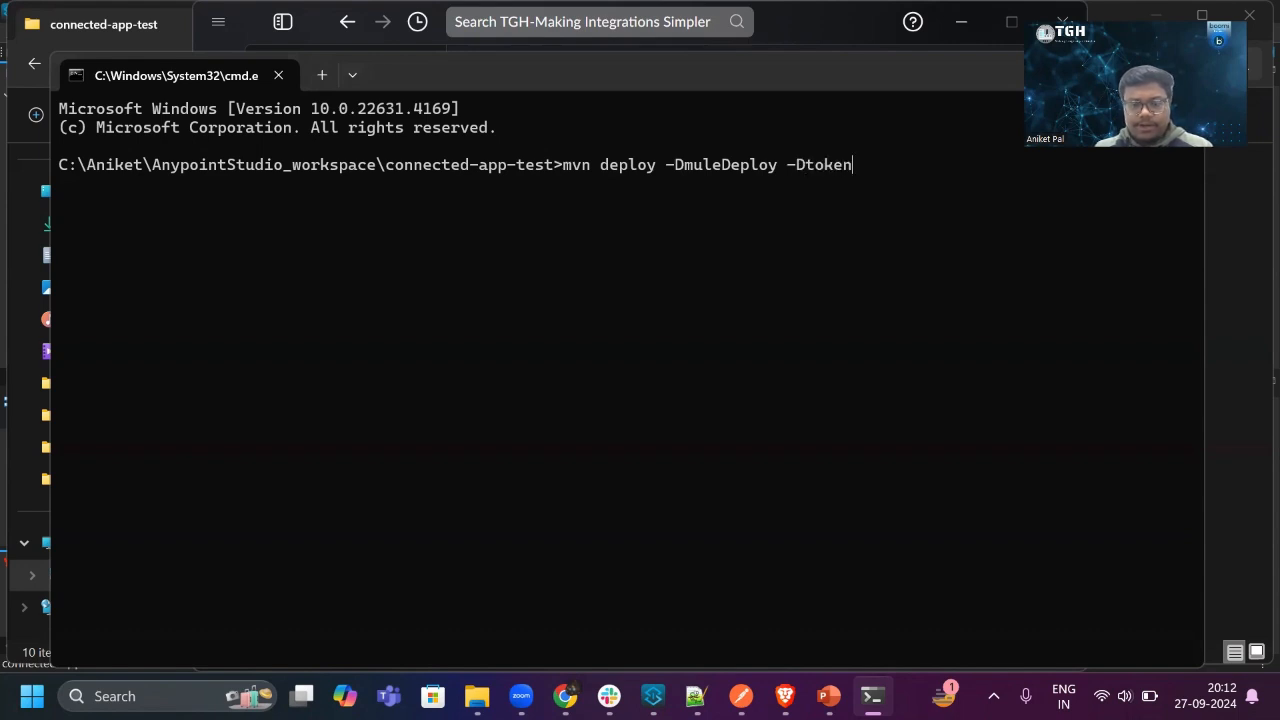
key(BackSpace)
text(=)
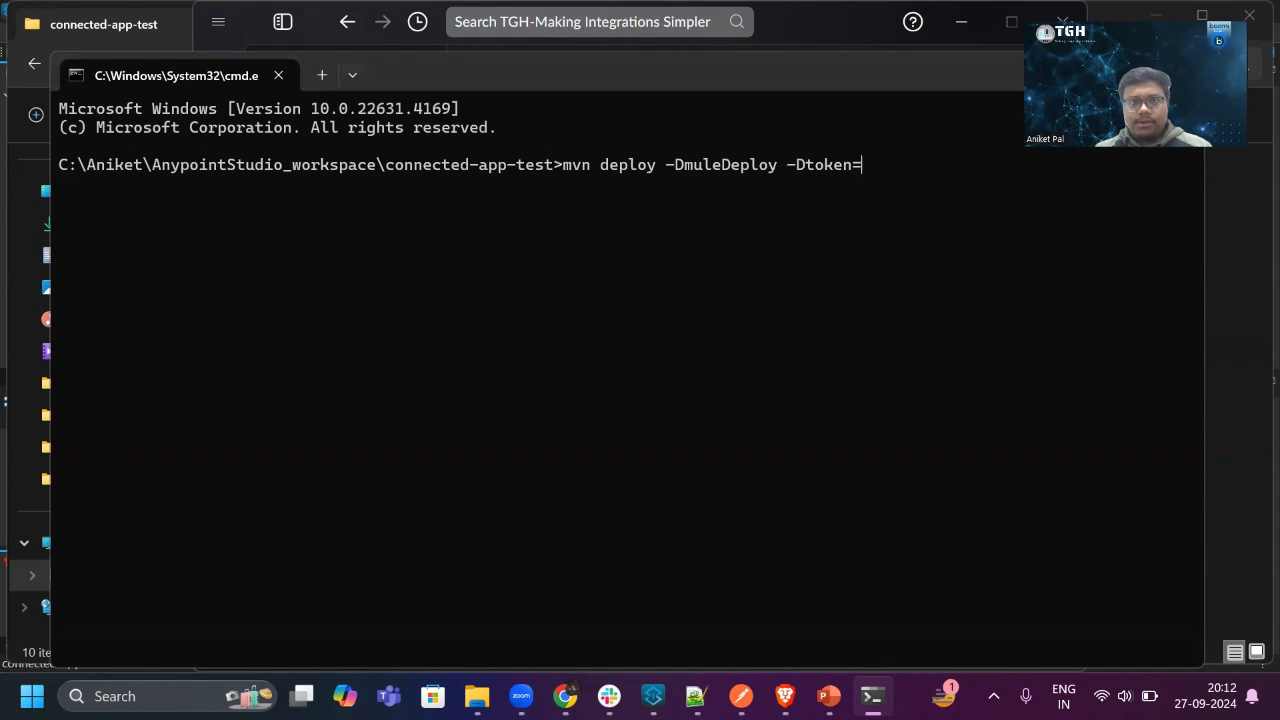
- Switch to Access Management in the browser and copy the client ID and the client secret of demo-connectedapp
key(alt+Tab)
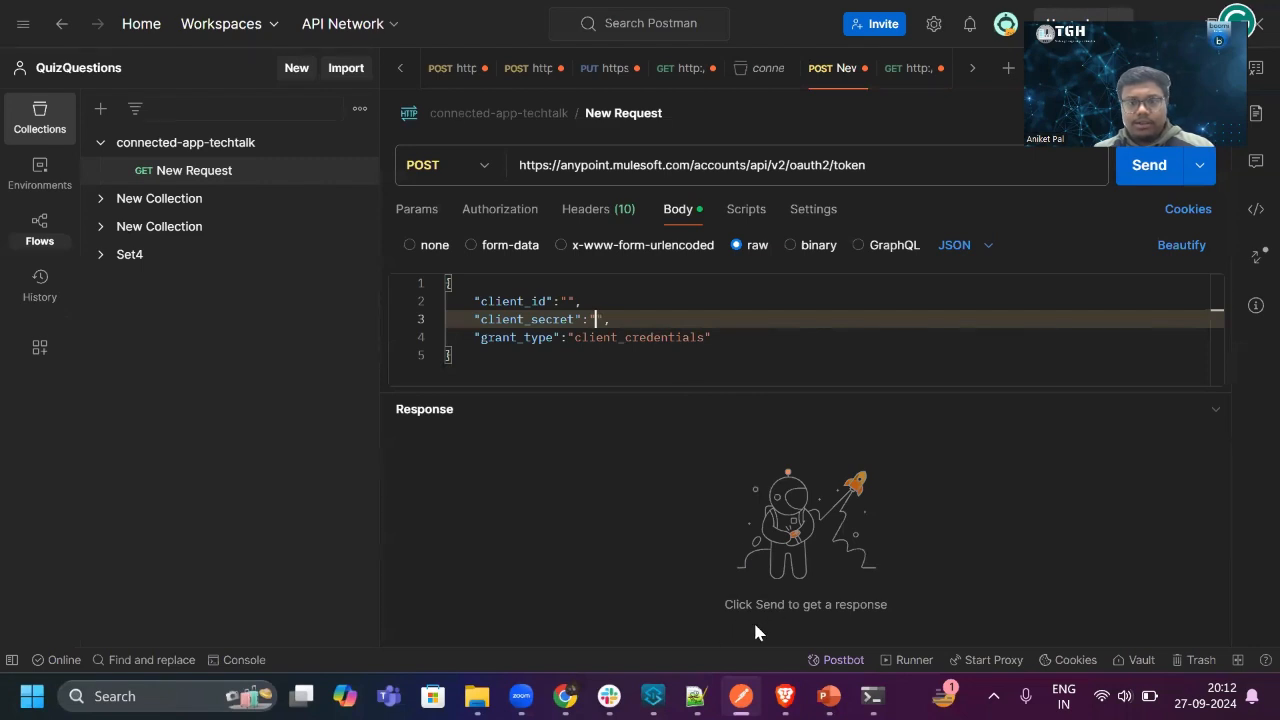
key(alt+Tab)
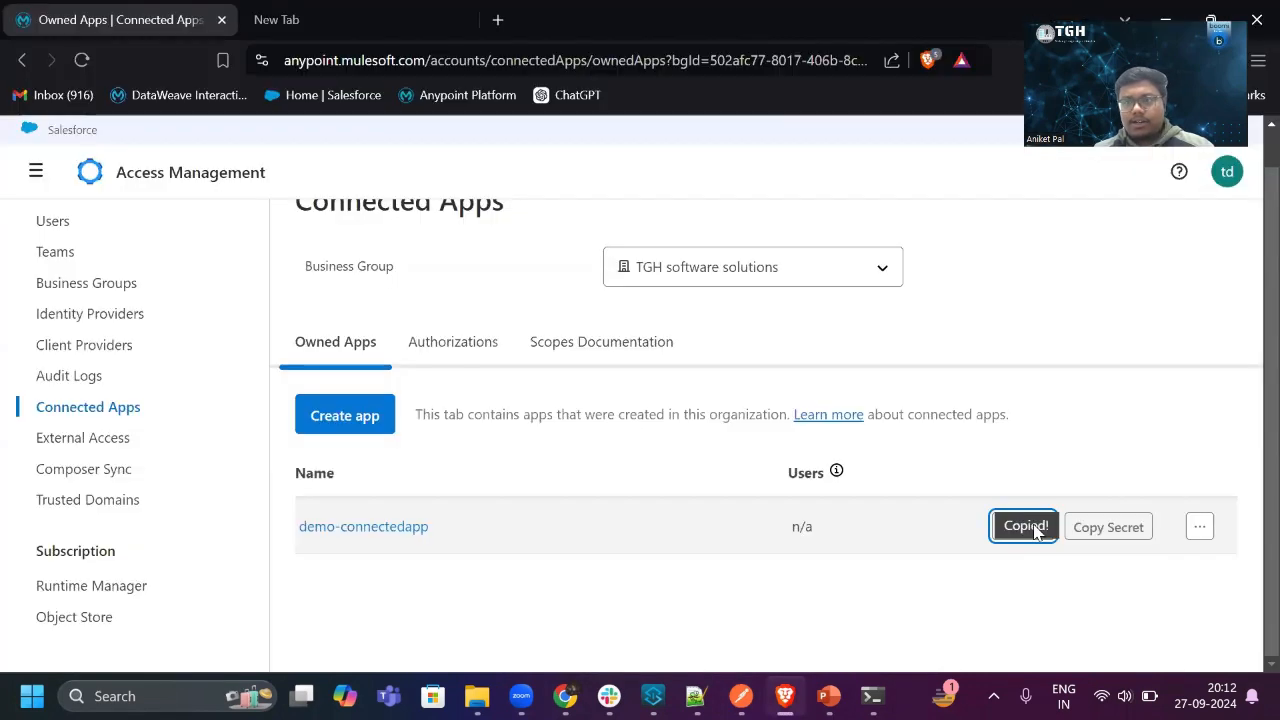
click(1025, 527)
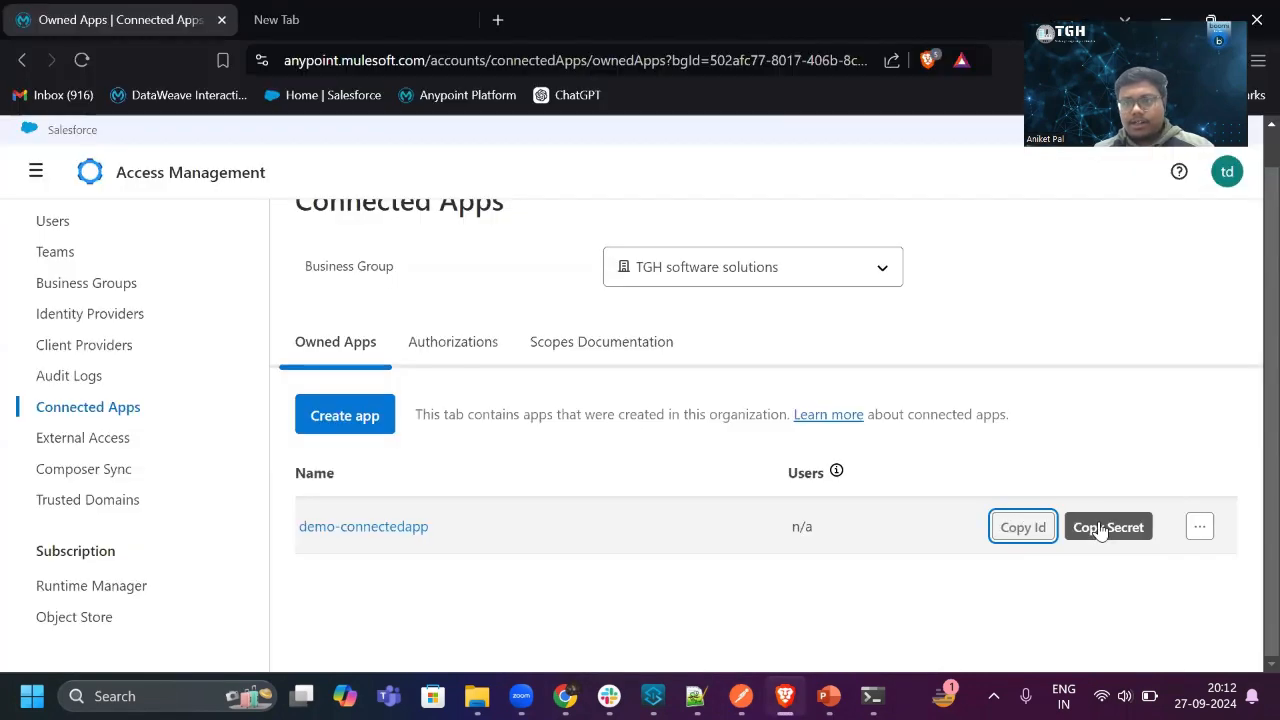
click(1099, 531)
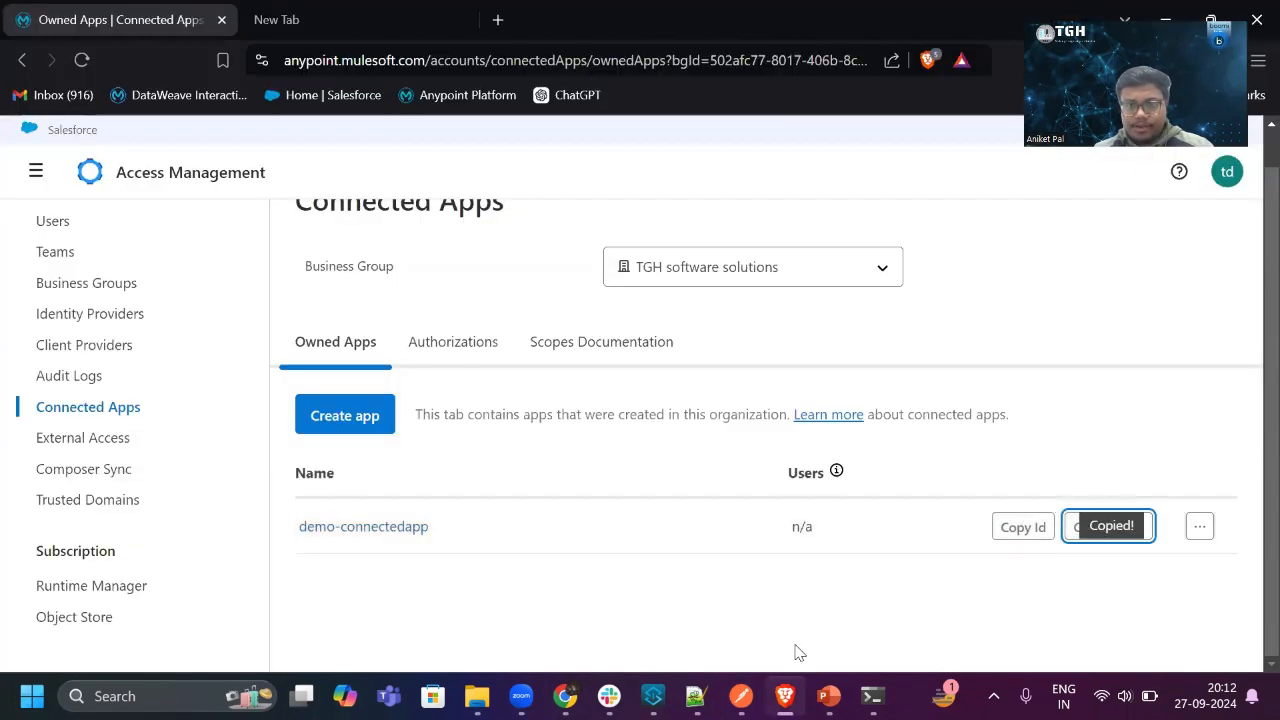
- Switch to Postman and paste the connected app's client secret into the client_secret value of the token request body
key(alt+Tab)
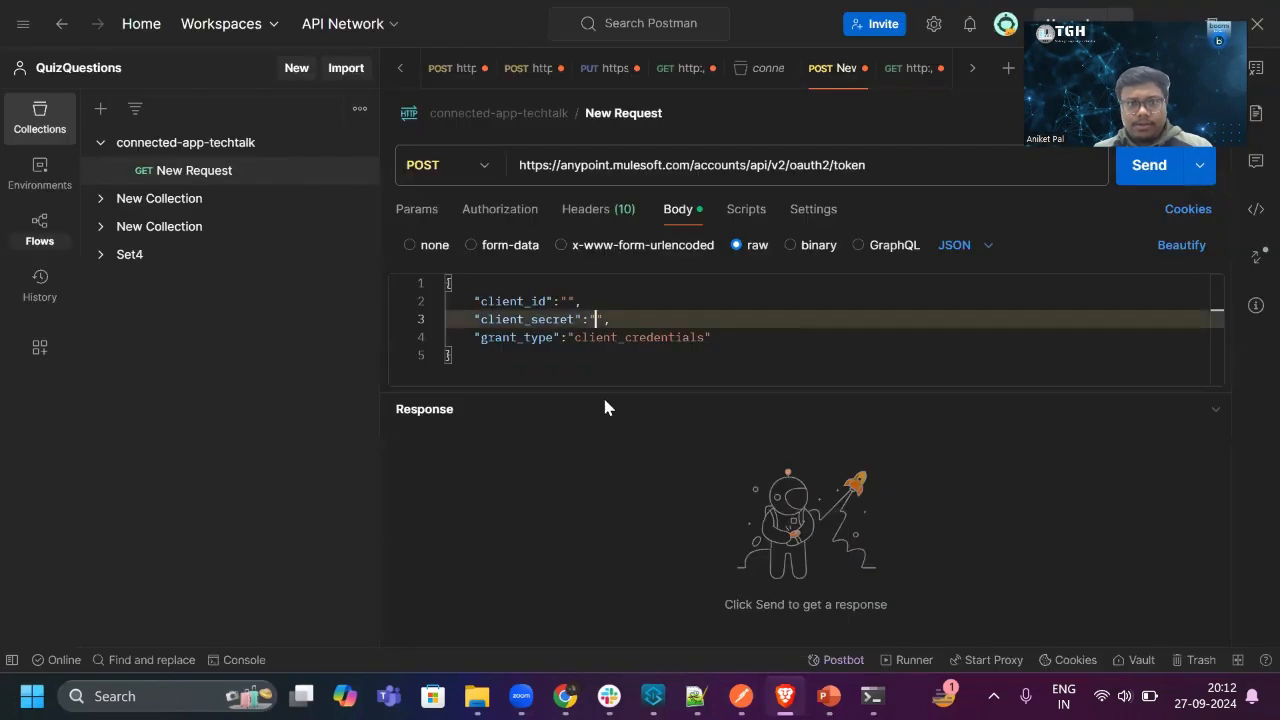
click(568, 300)
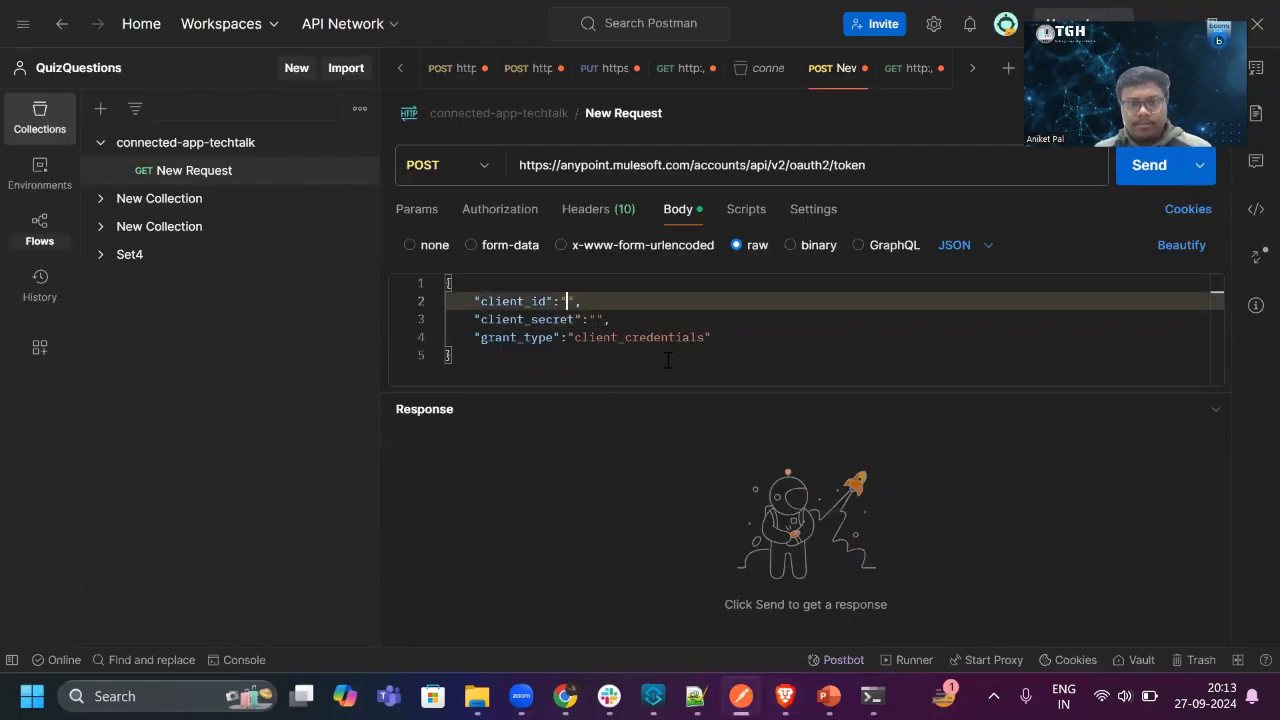
key(ctrl+v)
key(ctrl+shift+Left)
key(BackSpace)
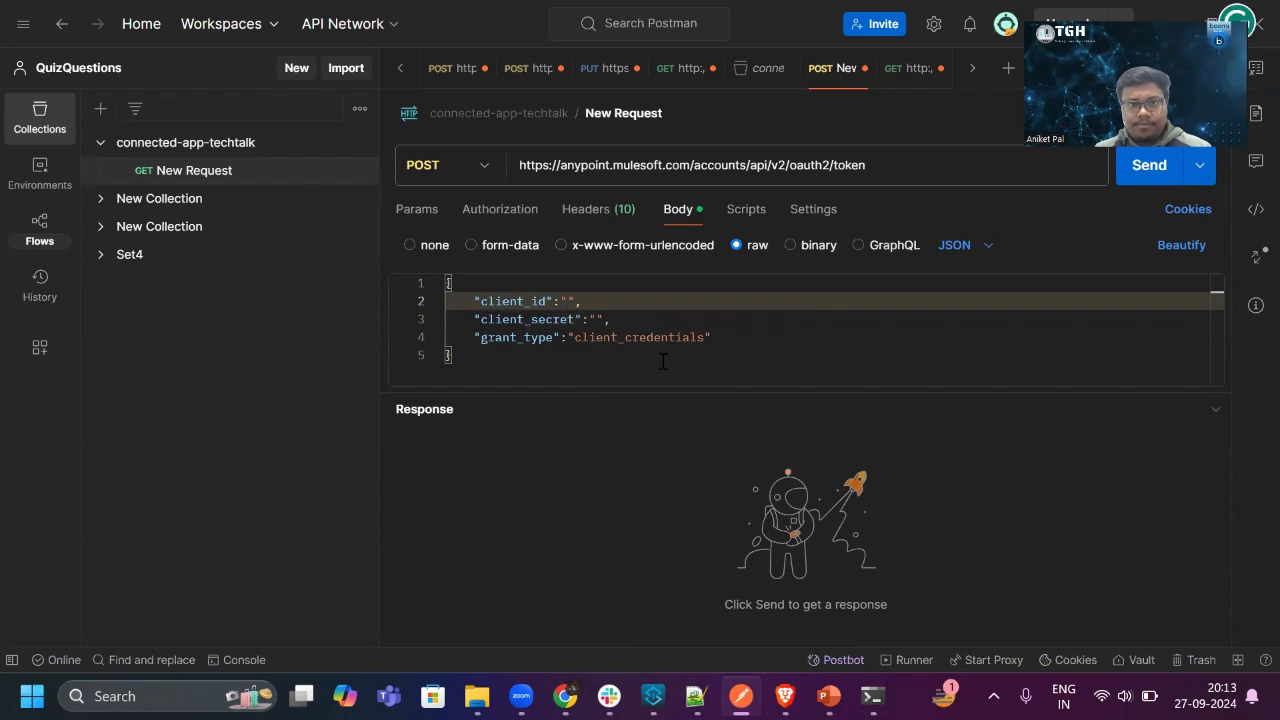
click(597, 319)
key(ctrl+v)
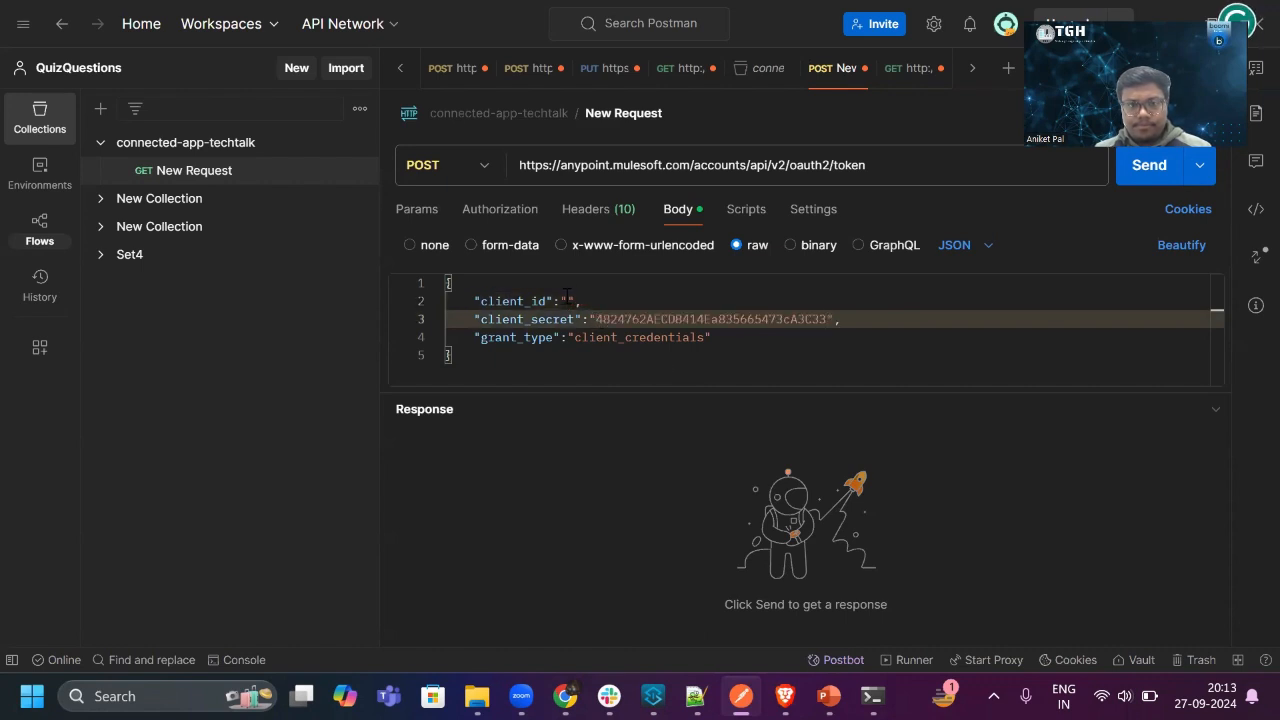
- Fill the client_id value of the request body with the connected app's client ID from the clipboard history
click(566, 300)
key(super+v)
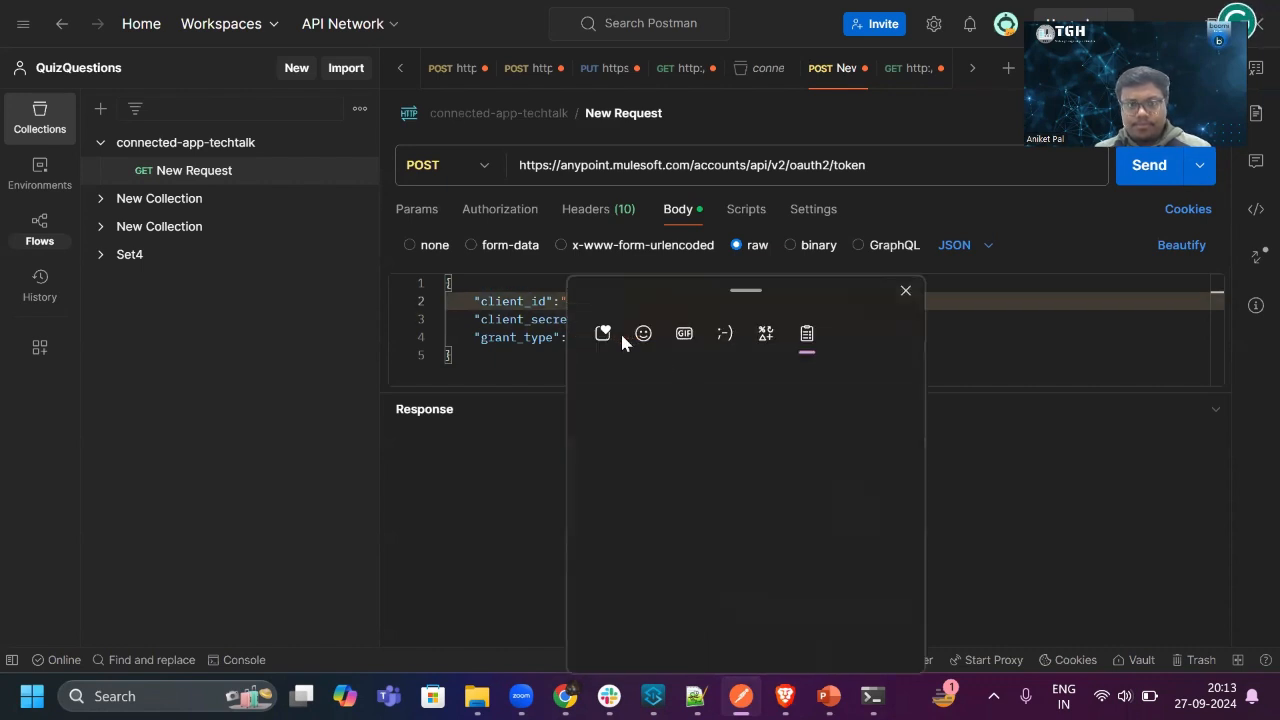
click(748, 430)
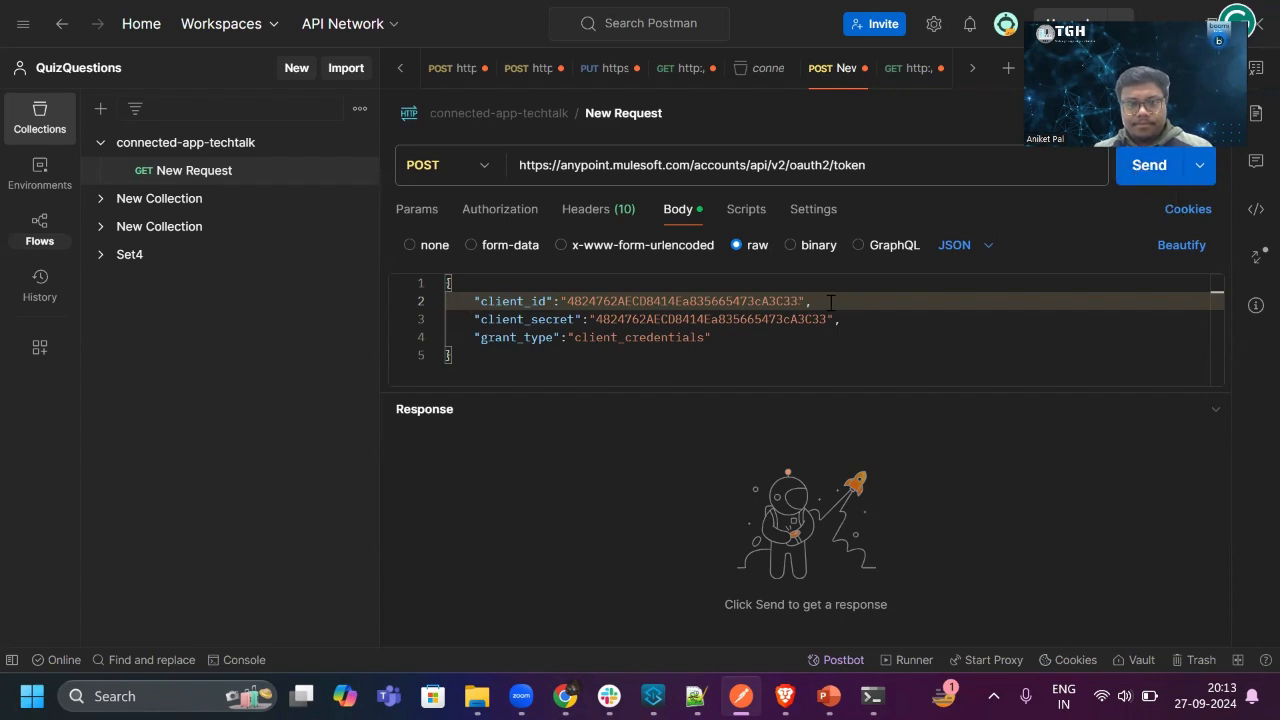
double_click(726, 301)
key(BackSpace)
key(super+v)
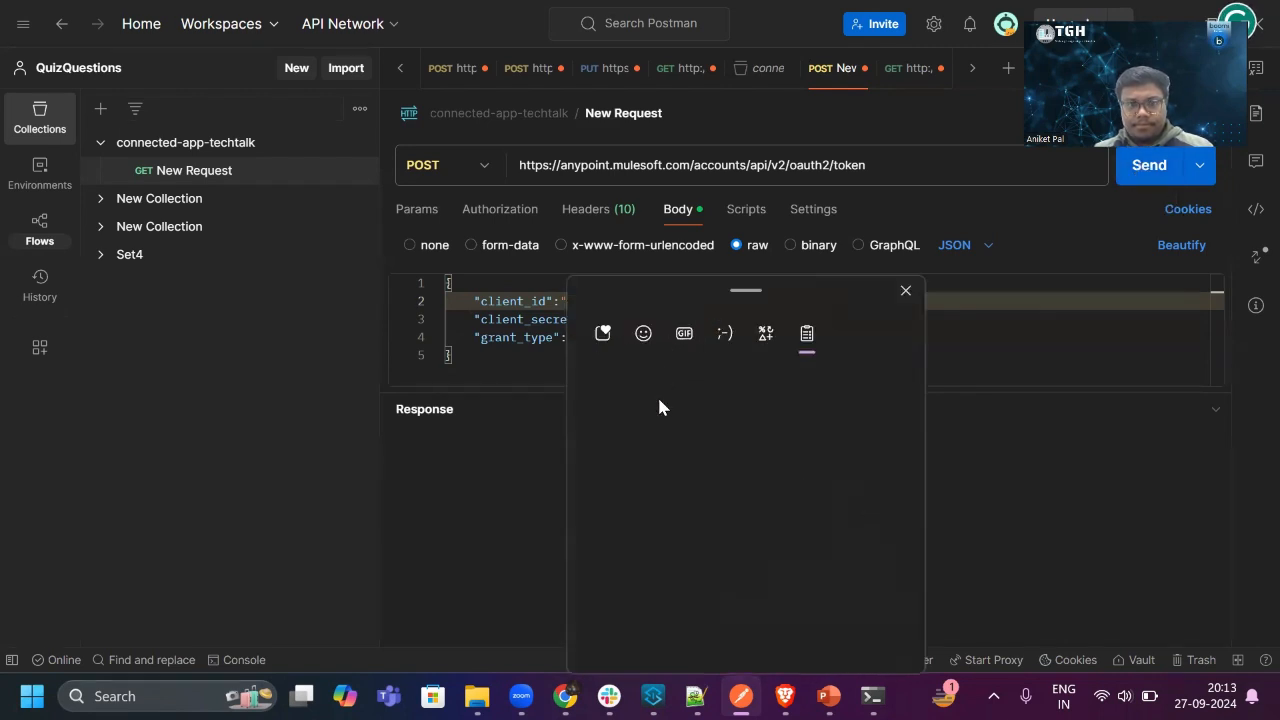
click(634, 520)
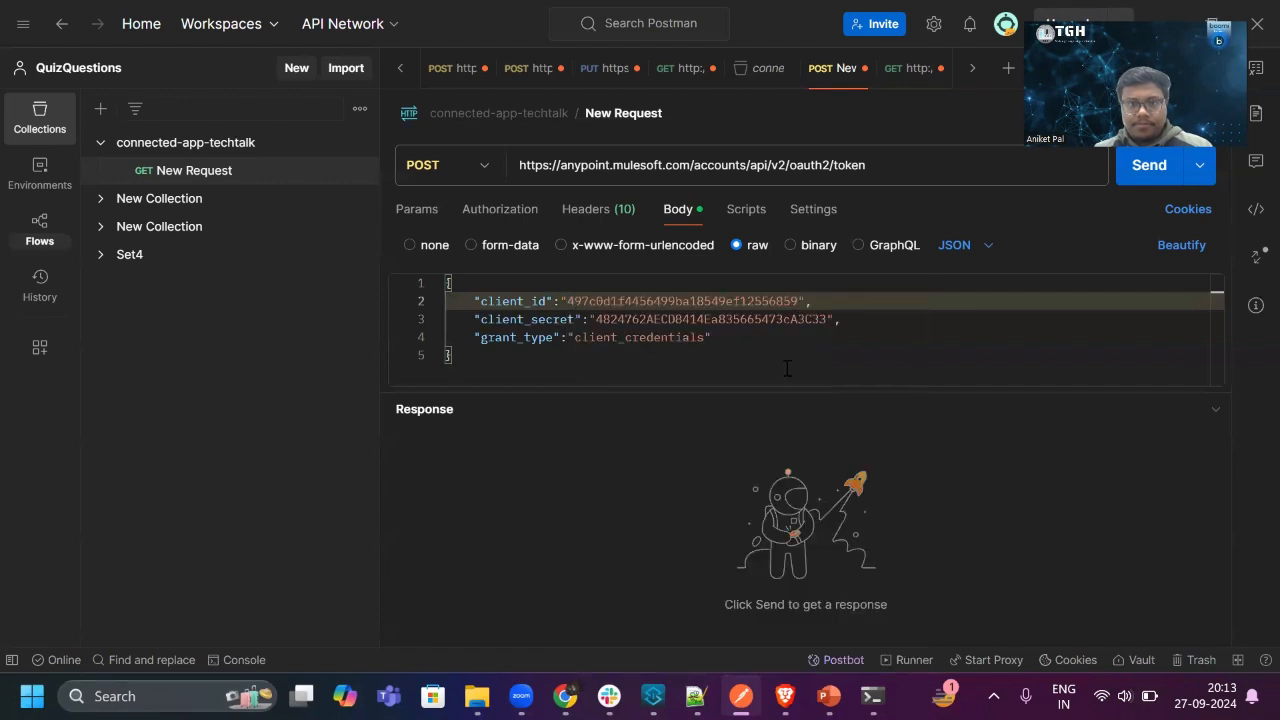
- Send the token request, copy the returned access token, and run the Maven deploy command in Command Prompt with it as the -Dtoken value
click(1153, 172)
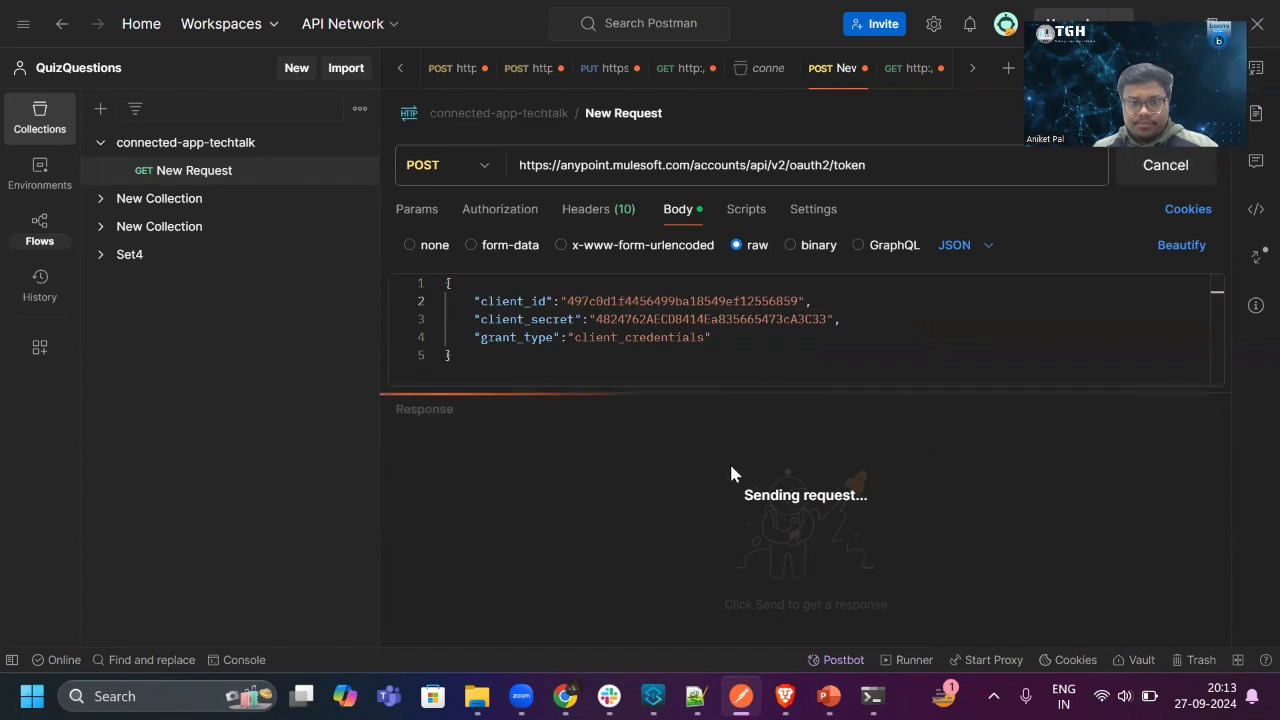
drag(596, 496, 856, 496)
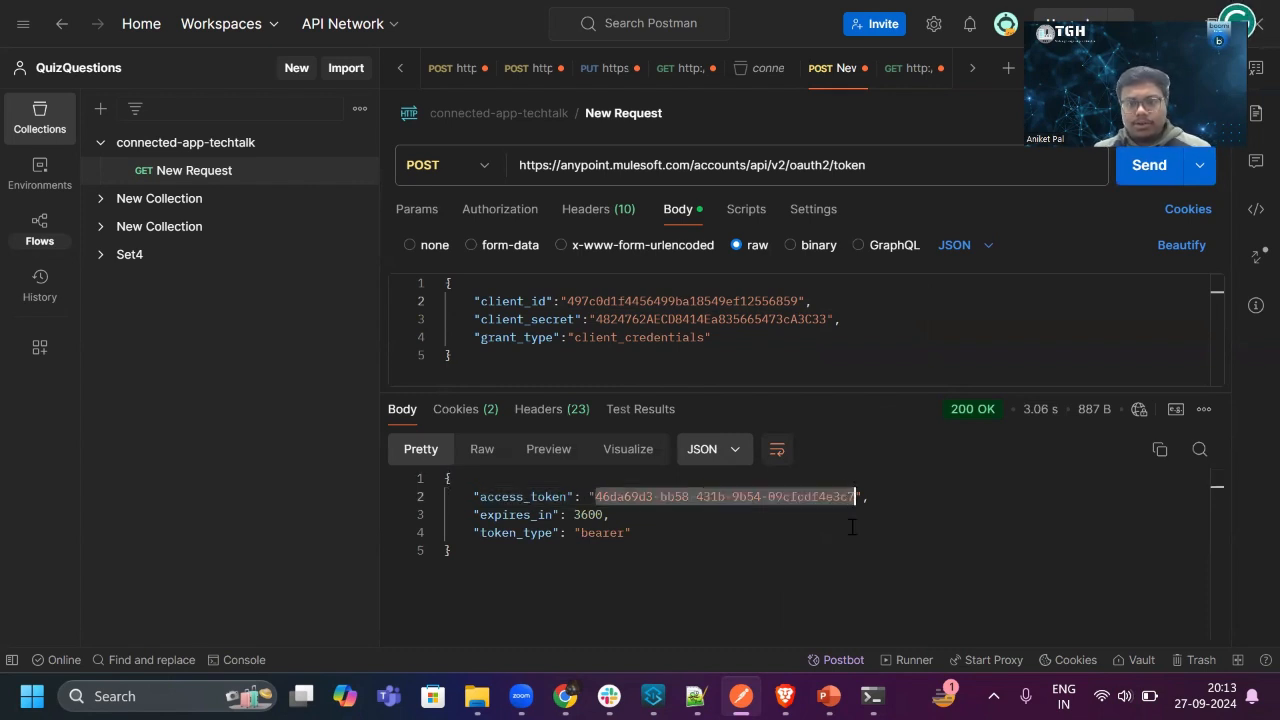
click(872, 696)
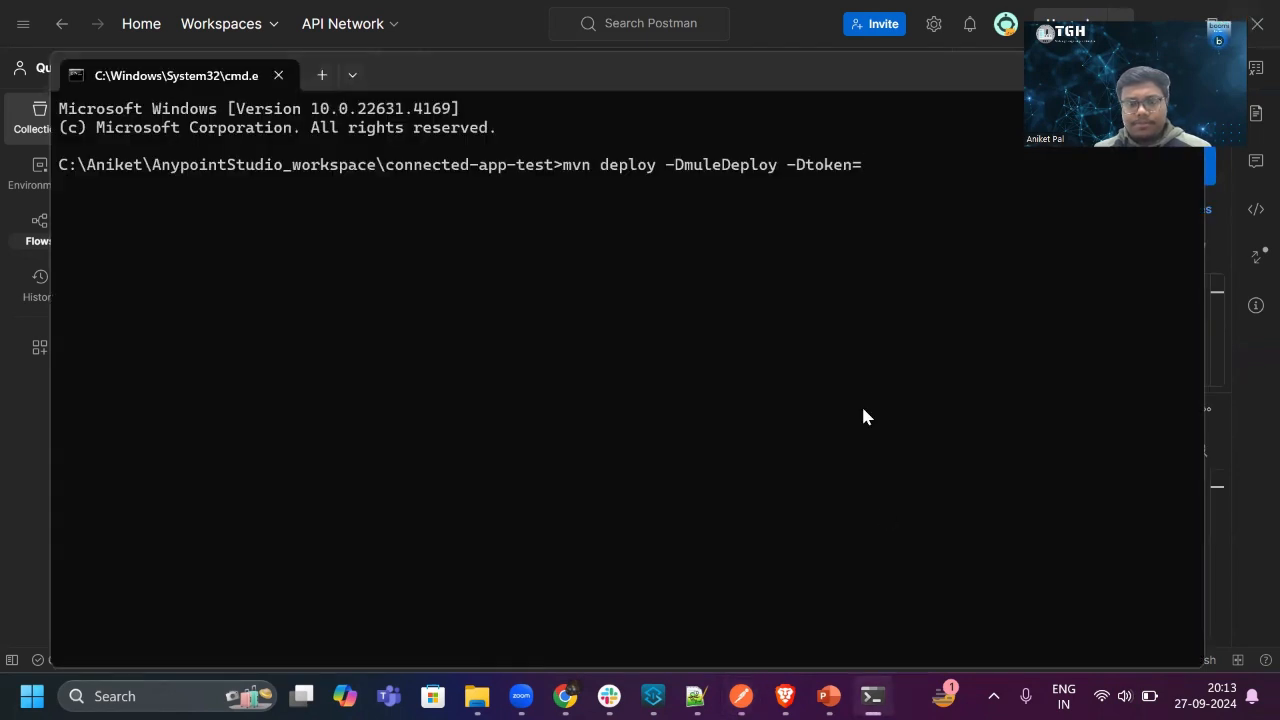
key(ctrl+v)
key(Return)
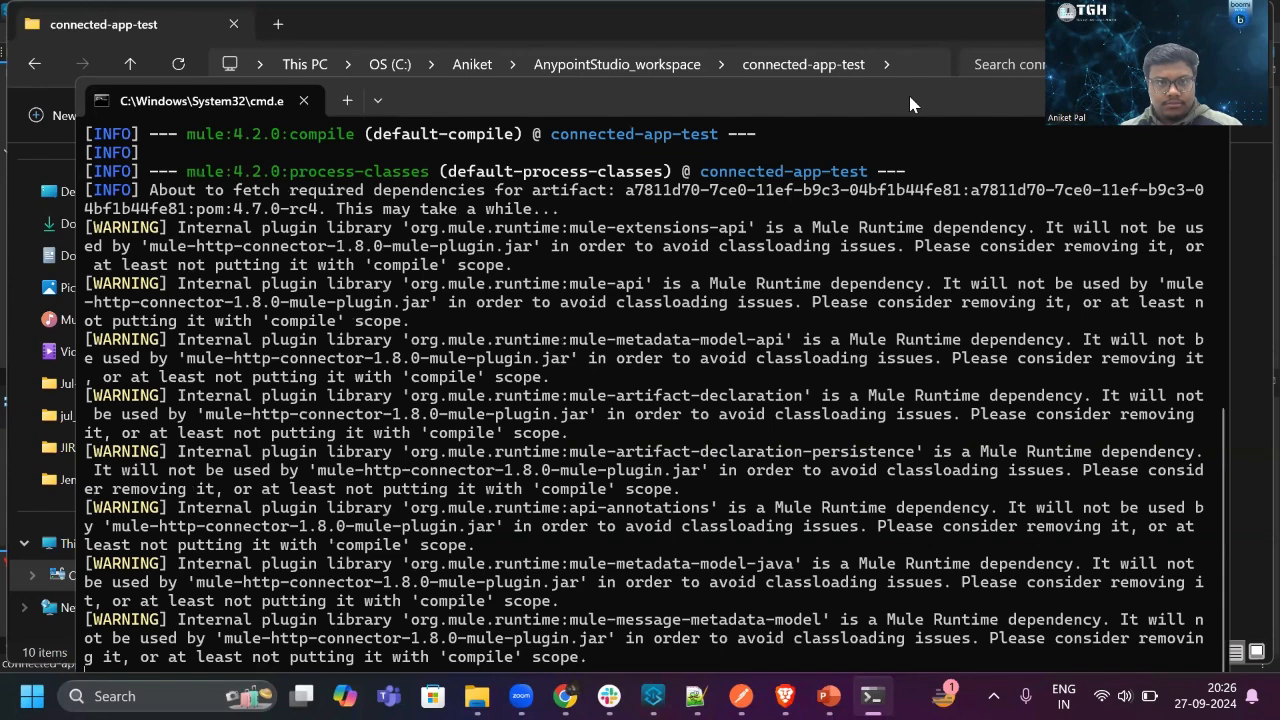
drag(910, 98, 902, 54)
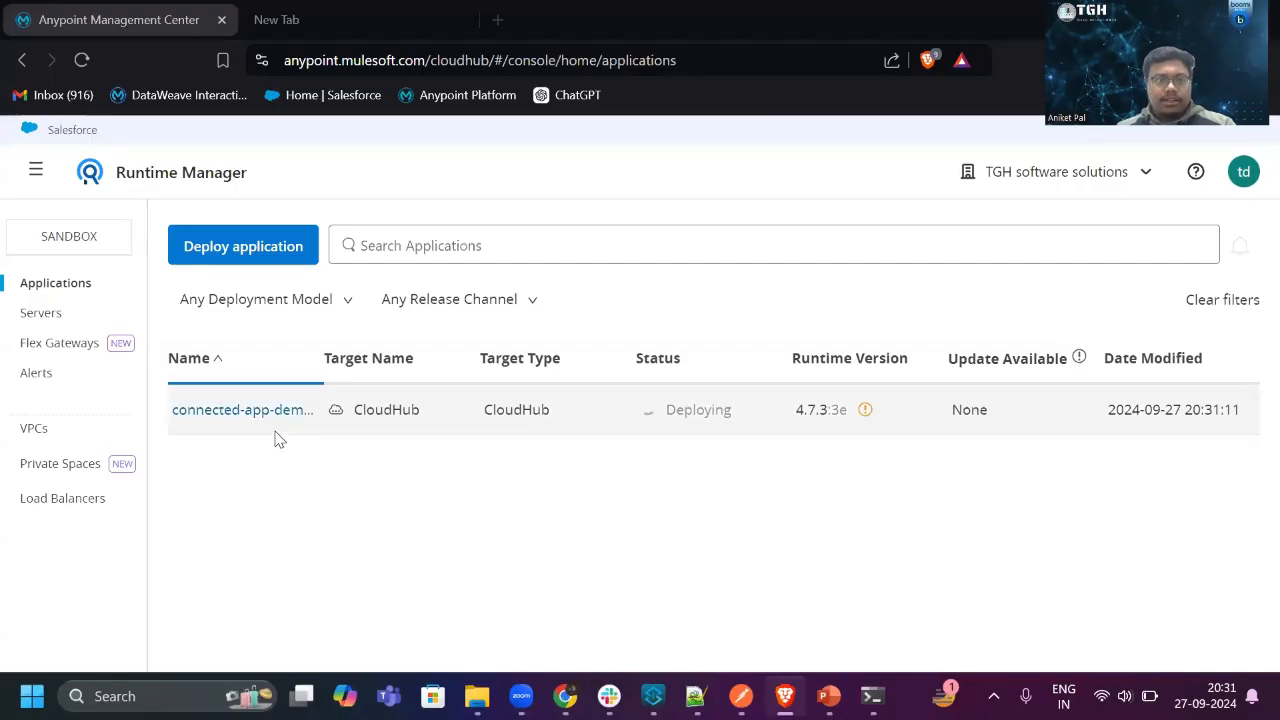
- Switch to Runtime Manager in the browser and open the connected-app-demo application deployed to CloudHub
click(230, 410)
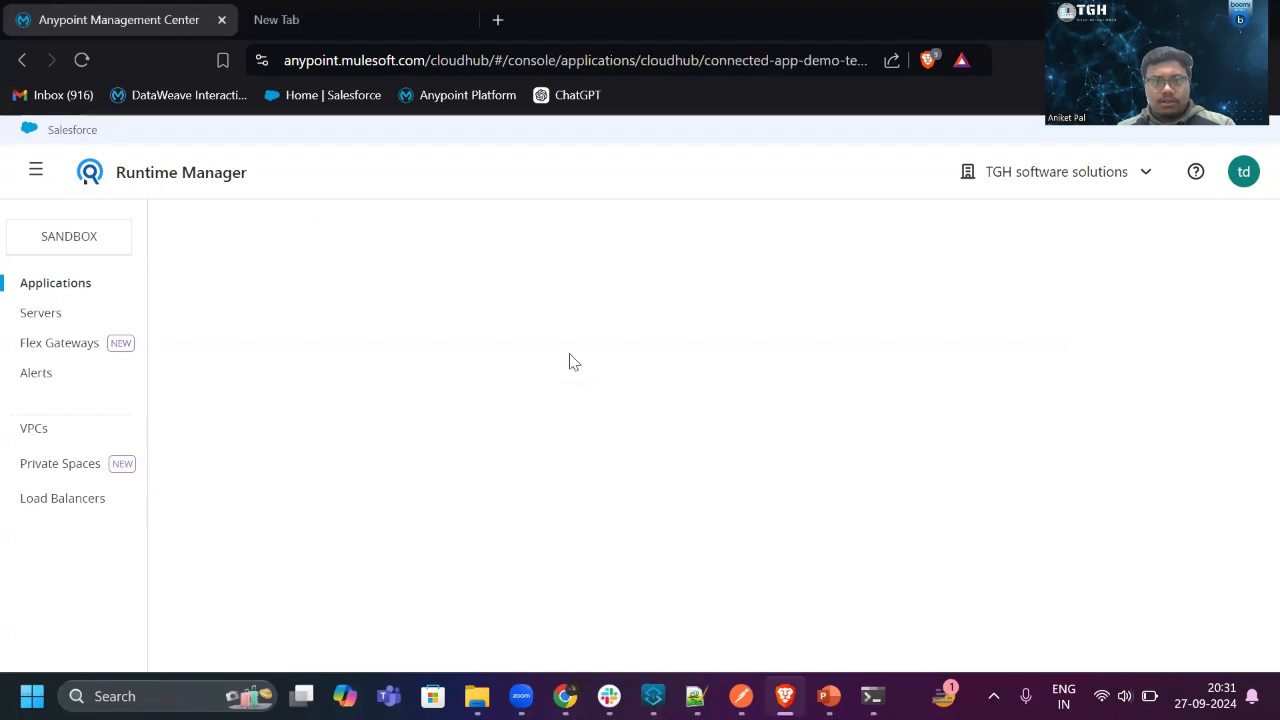